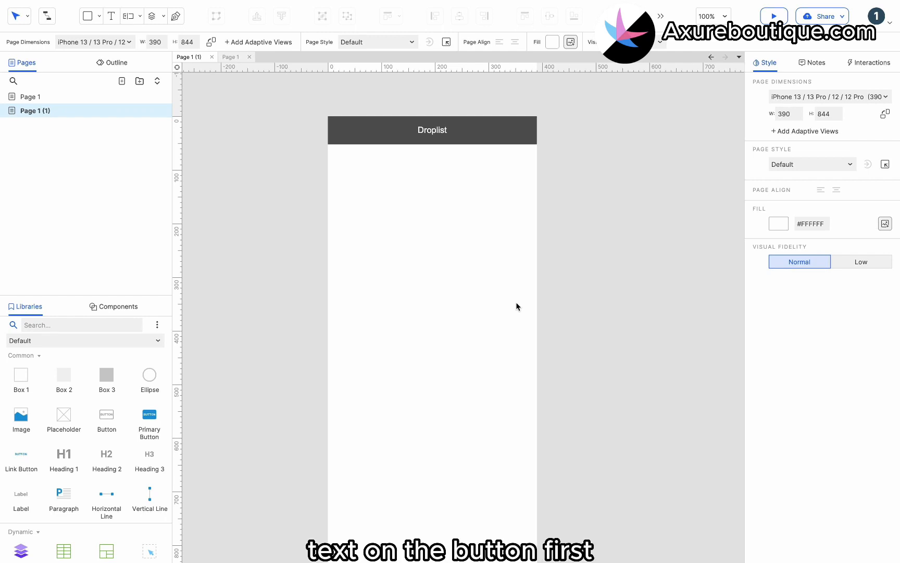
Place a rectangle under the header, sized 195×48 with no border
drag(21, 376, 326, 146)
drag(487, 235, 435, 170)
click(528, 46)
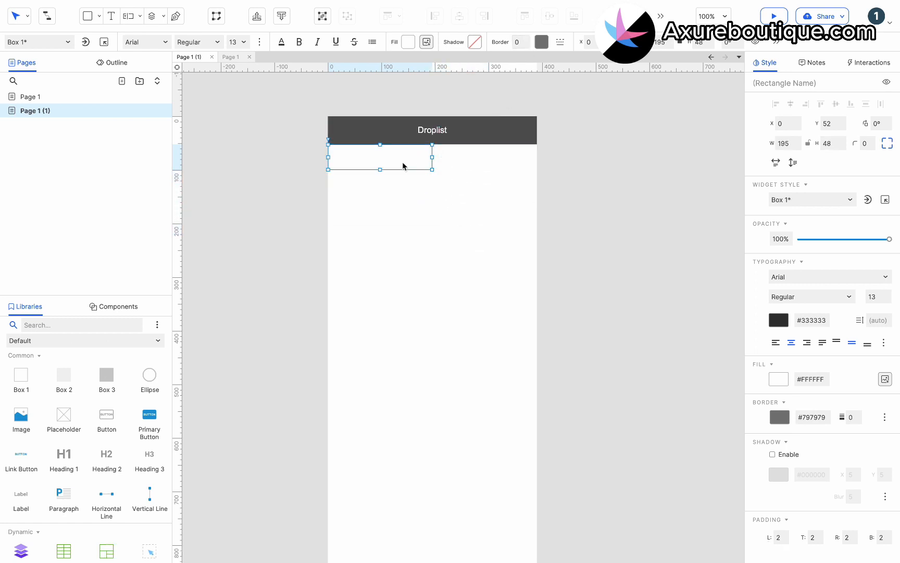
Label the box 'Most Viewed' in orange text at size 16
double_click(384, 157)
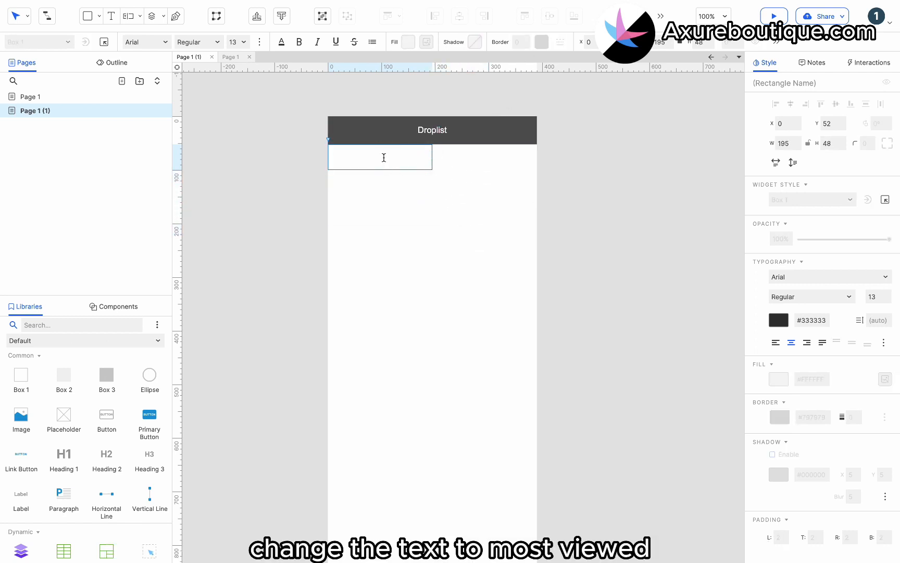
text(Most Viewed)
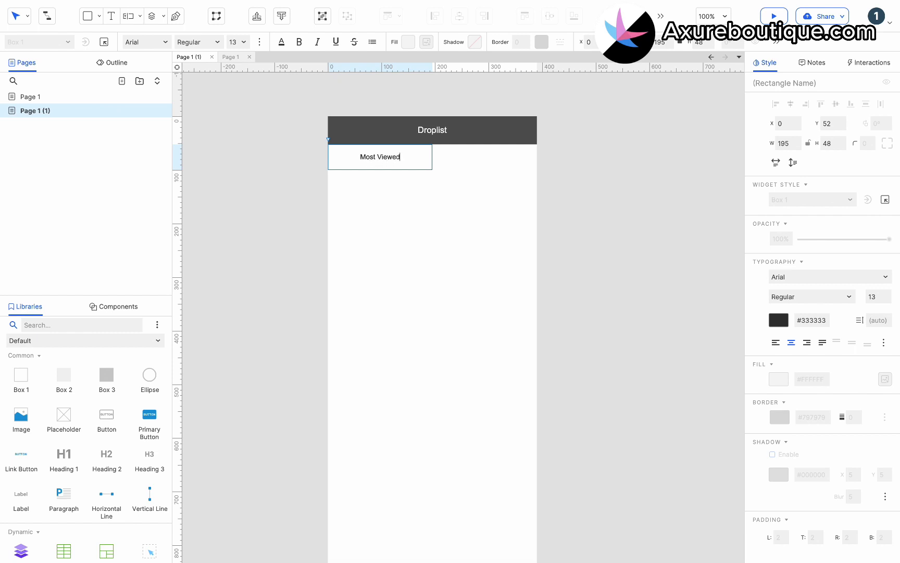
key(Escape)
click(237, 42)
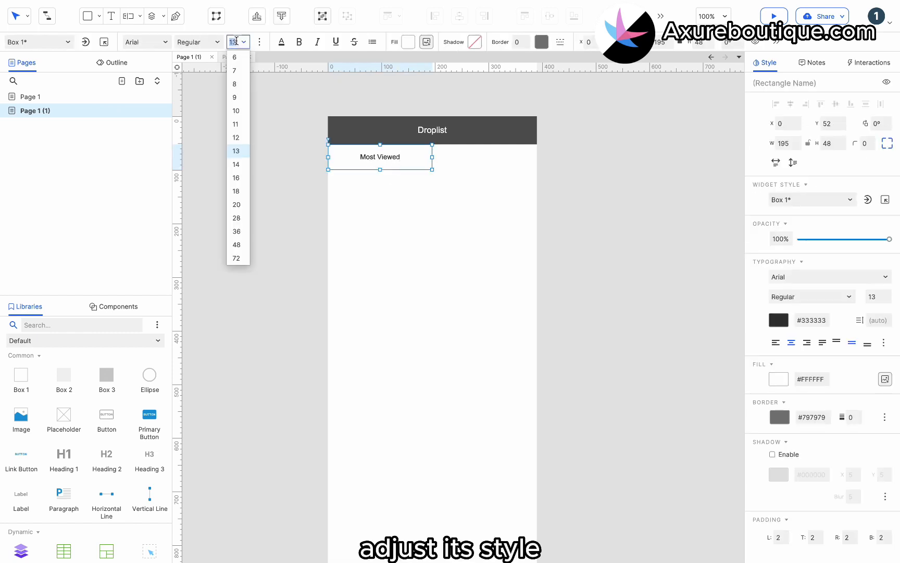
click(237, 175)
click(282, 41)
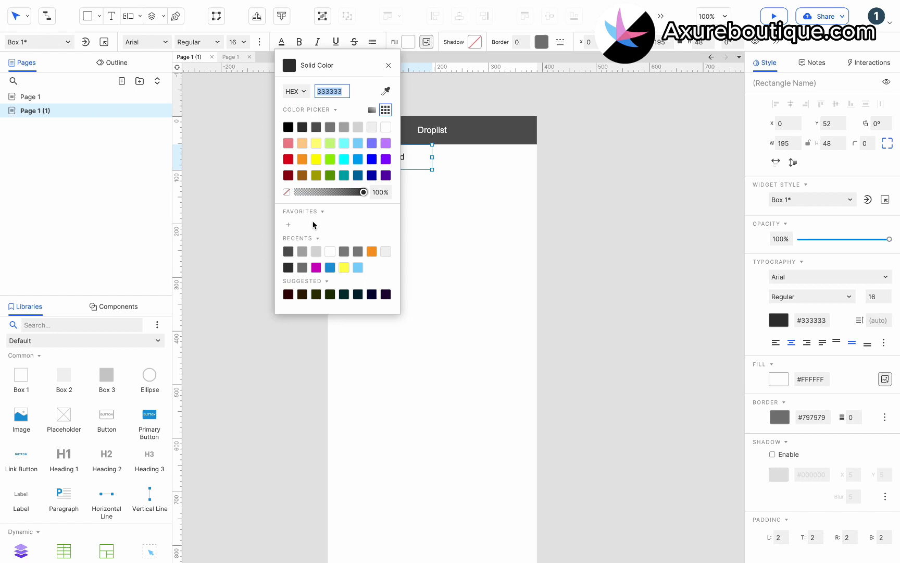
click(370, 253)
click(453, 212)
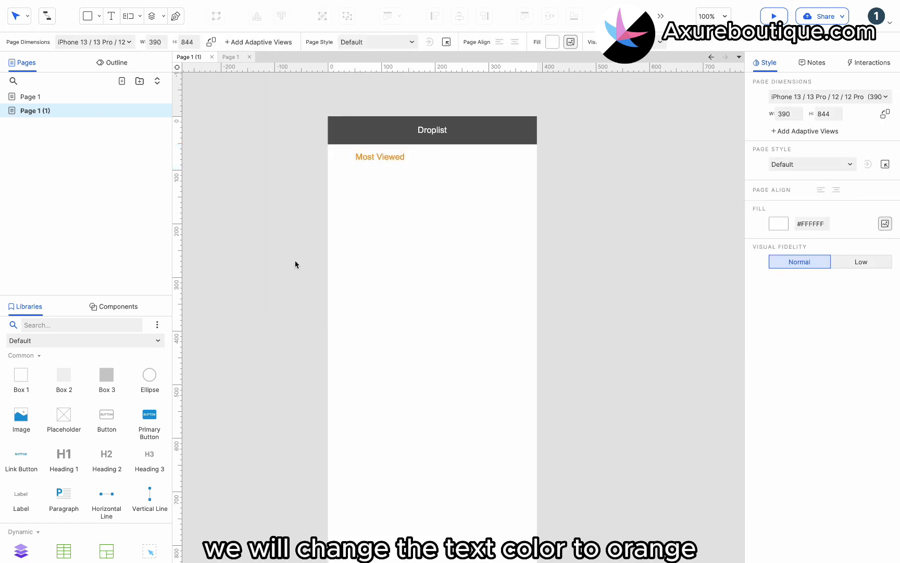
Add a 30×17 orange triangle arrow beside Most Viewed
drag(69, 366, 408, 144)
right_click(465, 181)
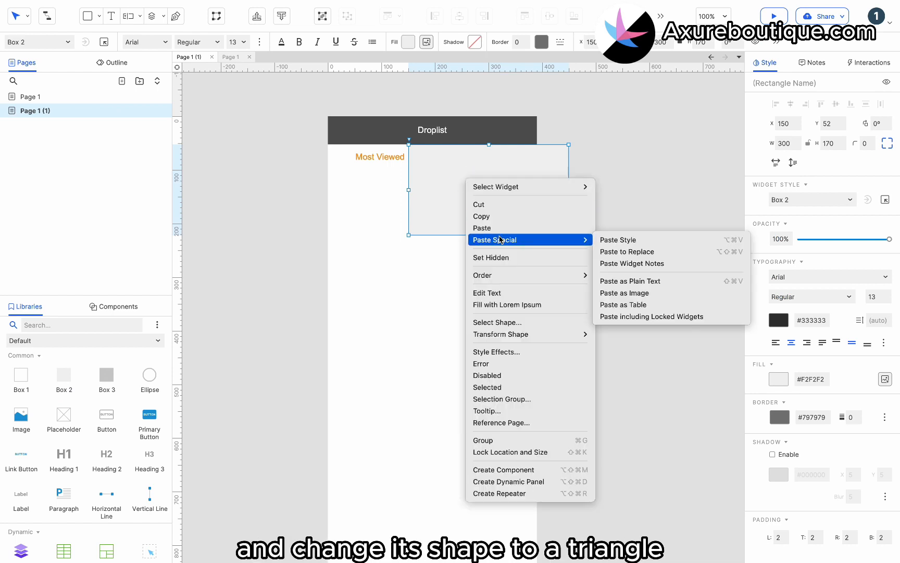
click(499, 323)
click(566, 330)
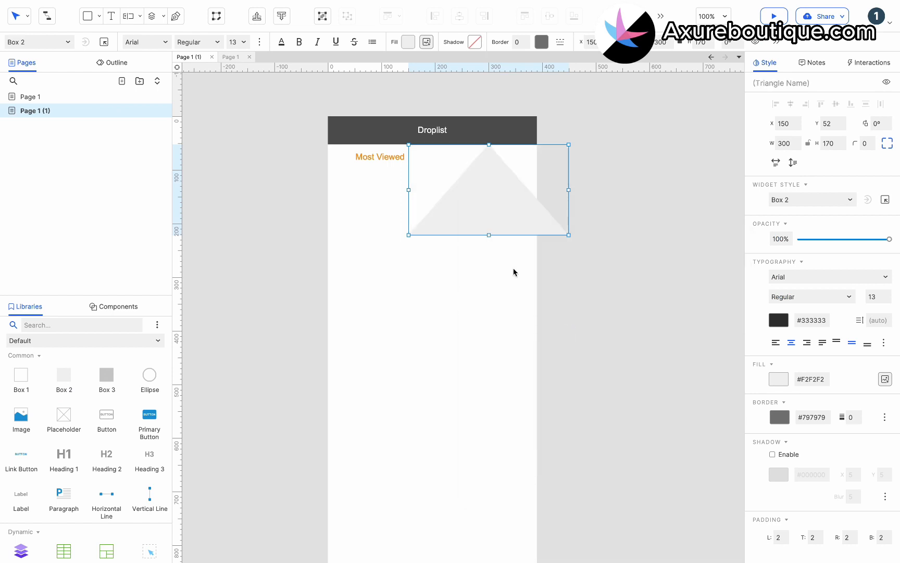
drag(569, 235, 387, 170)
scroll(425, 150, up, 5)
click(412, 39)
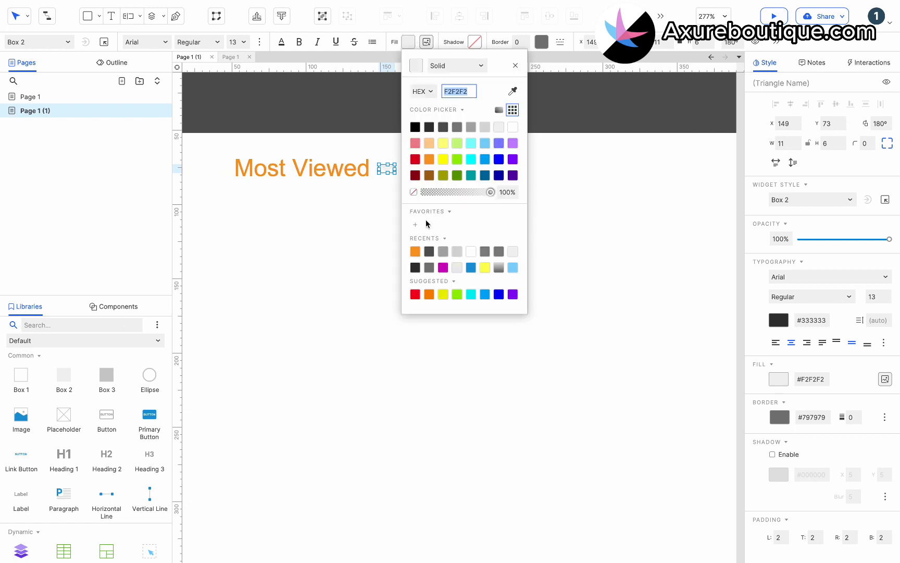
click(418, 251)
click(382, 248)
Group the orange arrow with the Most Viewed box using Ctrl+G
scroll(382, 248, down, 5)
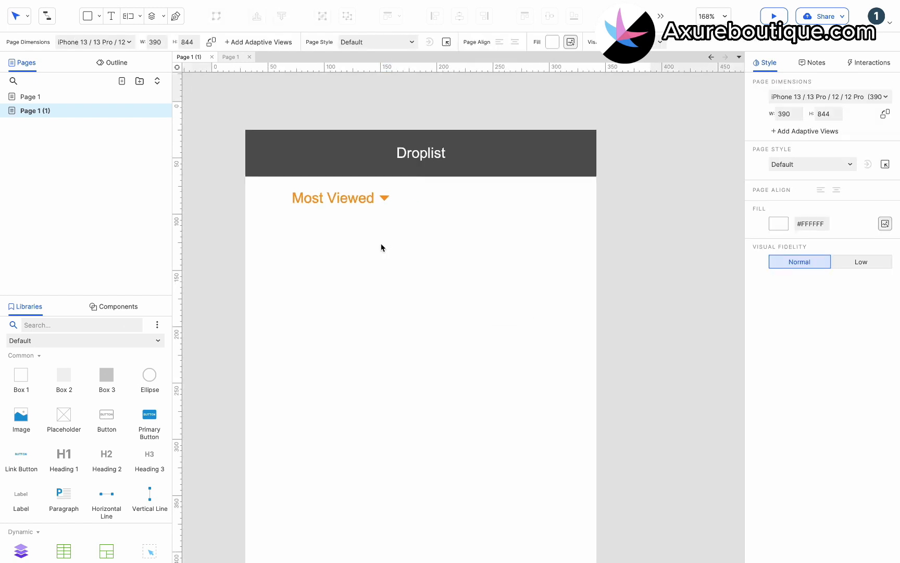
click(372, 206)
click(384, 206)
shift+click(352, 204)
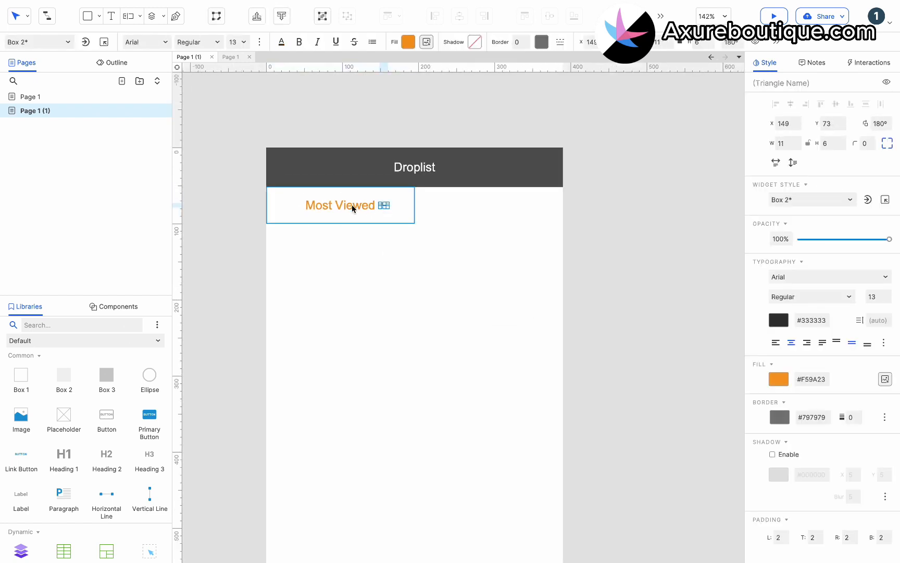
key(ctrl+g)
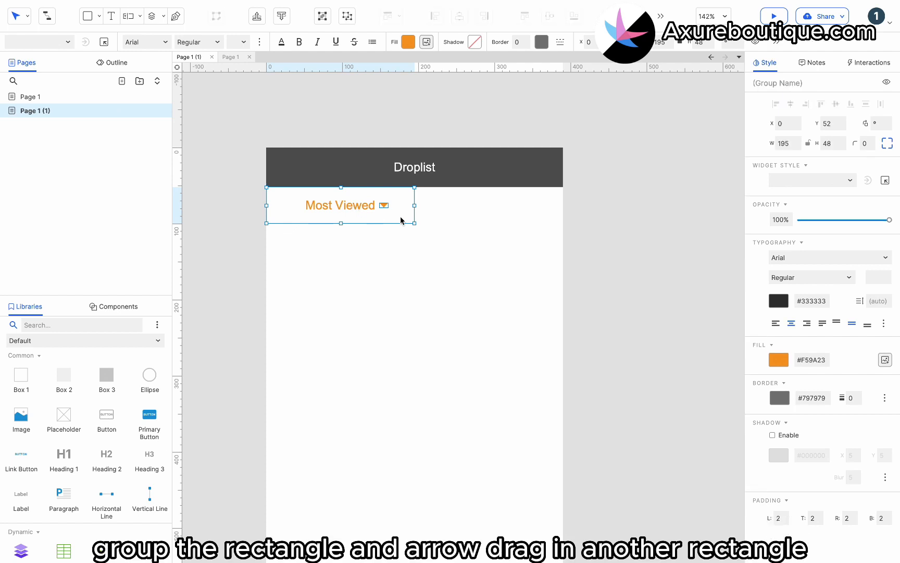
Add a borderless box reading 'Sale Volumn' with enlarged text beside the Most Viewed group
click(433, 225)
drag(20, 375, 398, 188)
drag(625, 315, 563, 223)
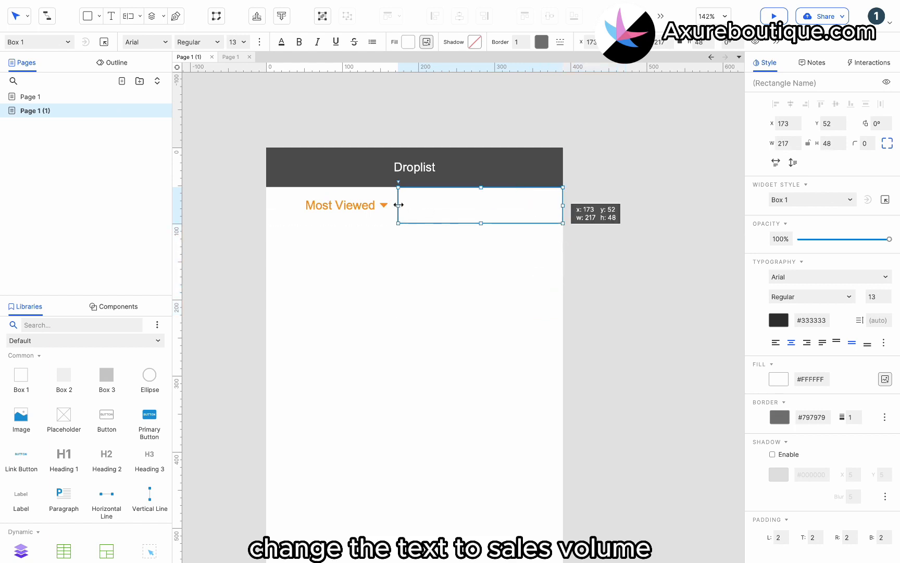
drag(398, 204, 413, 204)
click(527, 46)
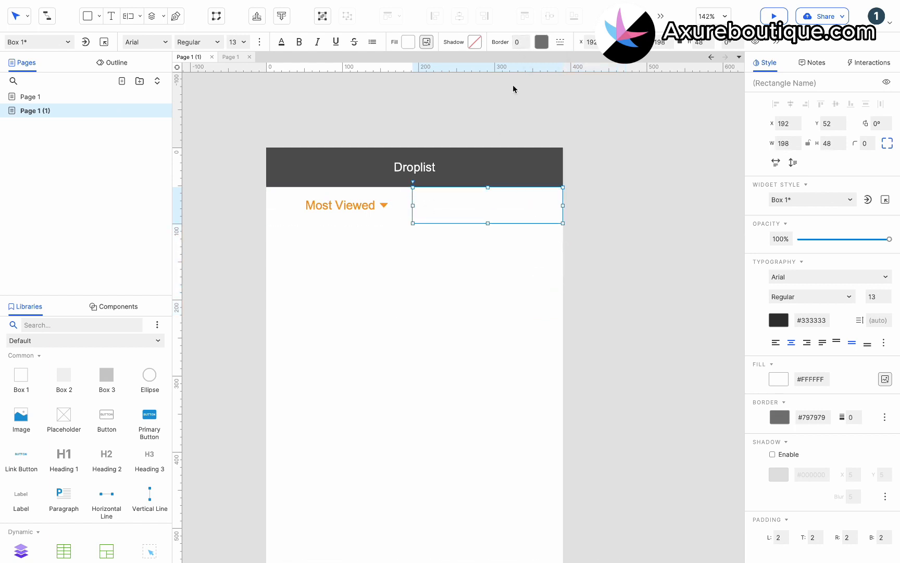
double_click(480, 208)
text(Sale Volumn)
click(243, 42)
click(242, 177)
Name the triangle inside the Most Viewed group 'Arrow'
click(336, 210)
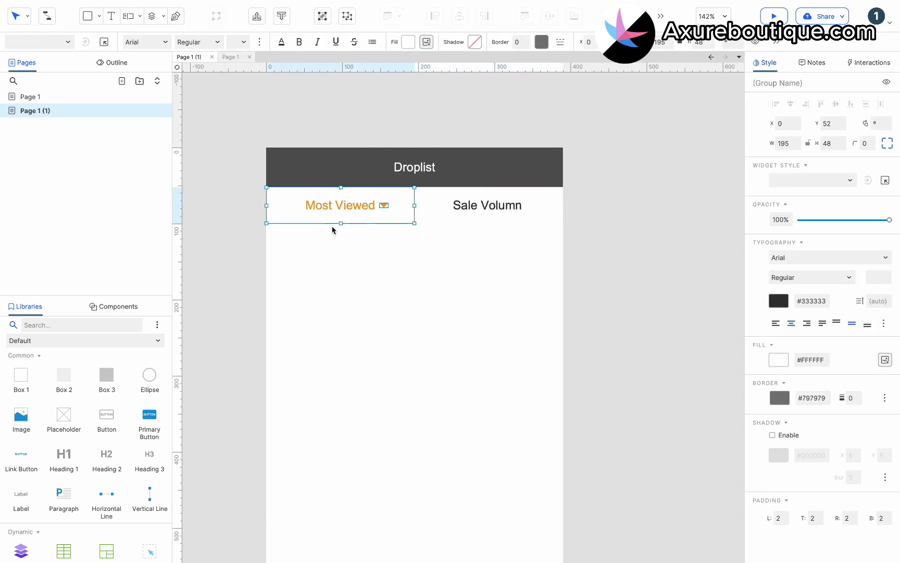
click(384, 205)
click(782, 83)
text(A)
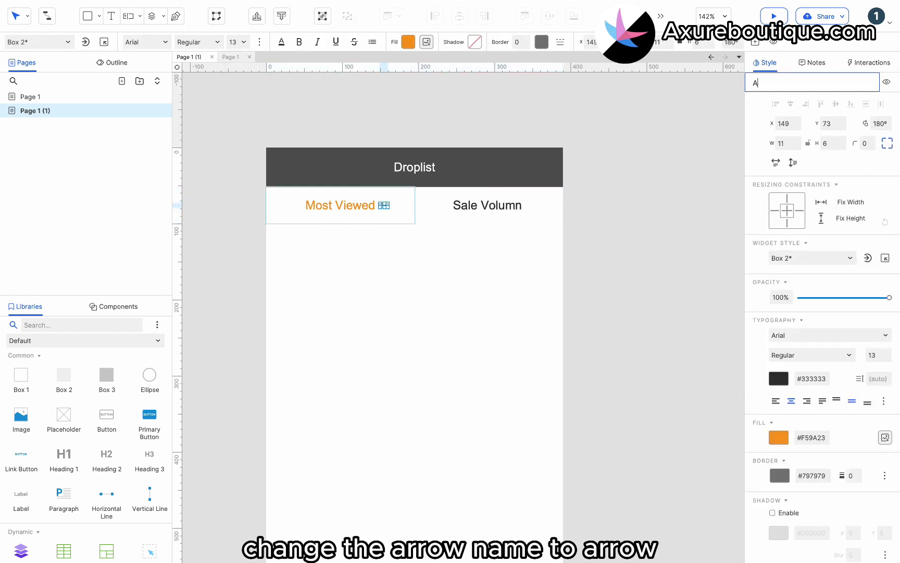
text(rrow)
click(515, 321)
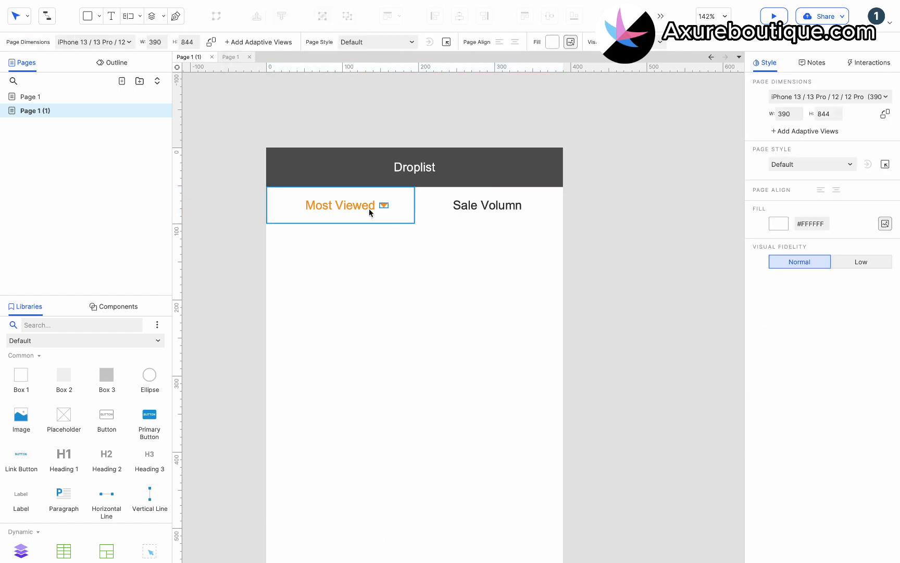
Place a dynamic panel below the tabs, size it 390×744, and edit its State 1
scroll(63, 499, down, 3)
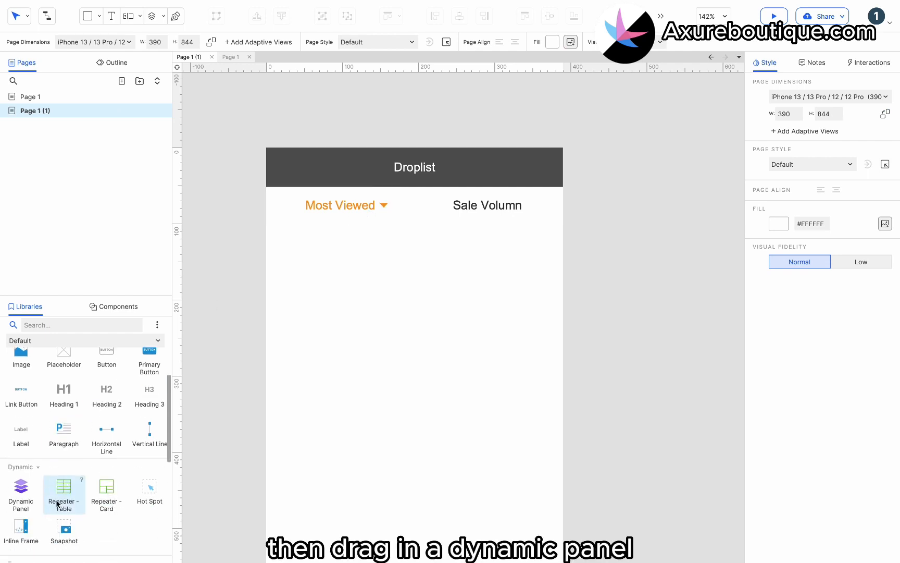
drag(21, 487, 267, 230)
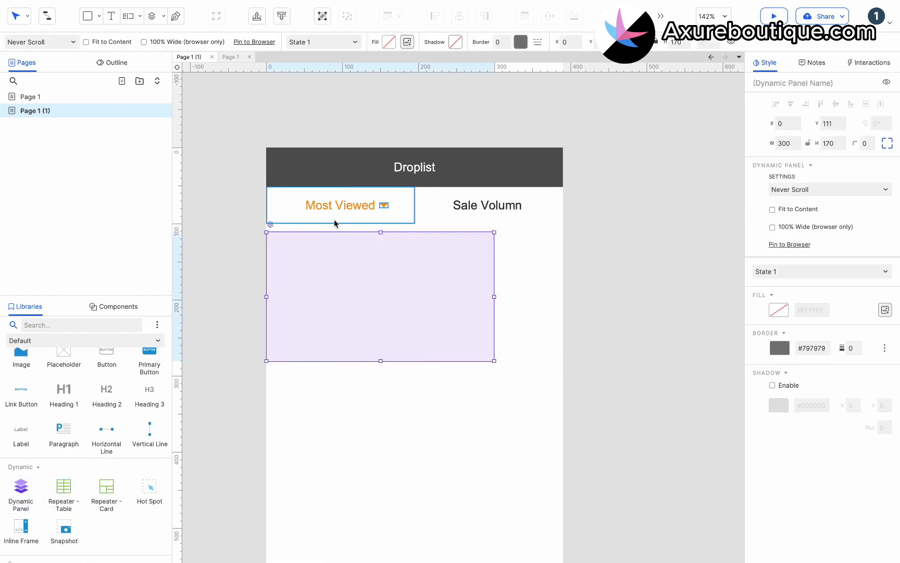
scroll(350, 312, down, 5)
drag(369, 198, 384, 482)
scroll(396, 454, up, 2)
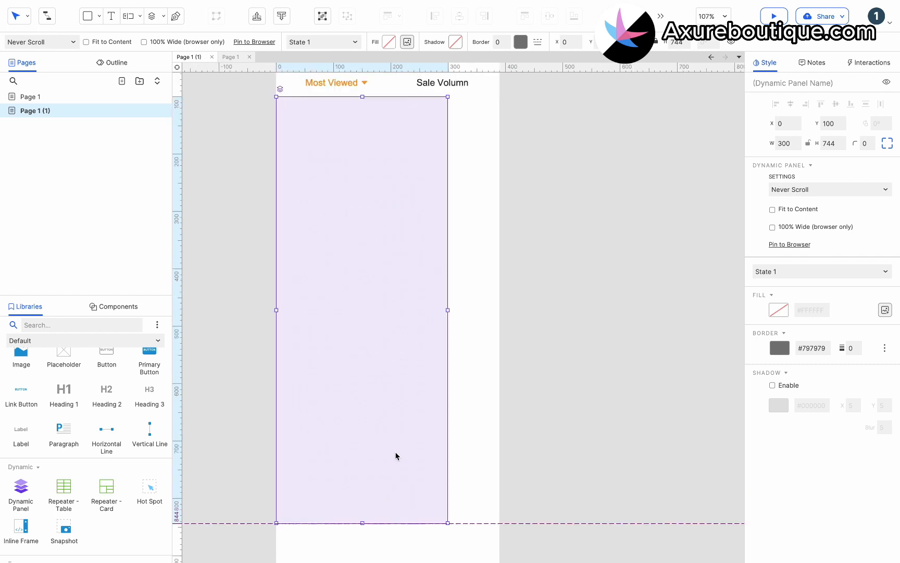
drag(446, 308, 499, 310)
scroll(420, 198, up, 2)
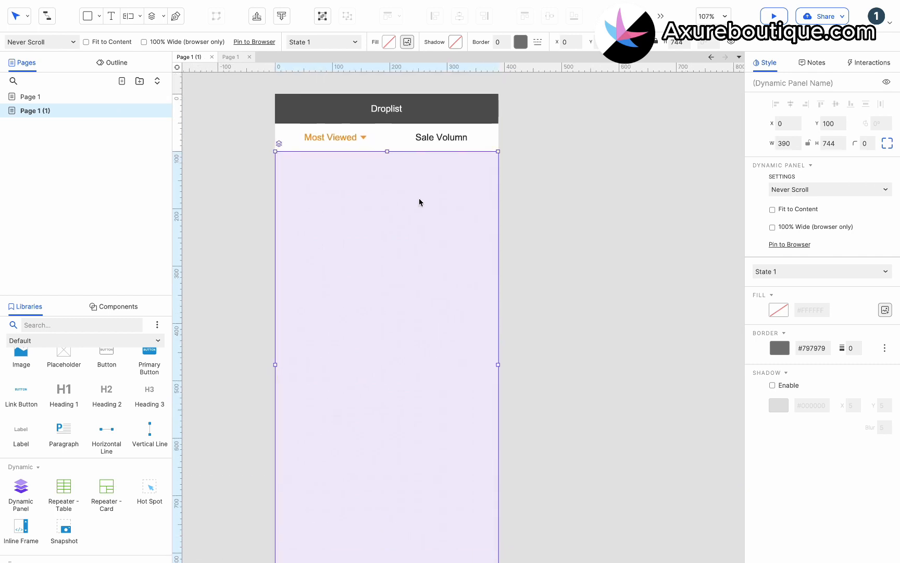
double_click(388, 207)
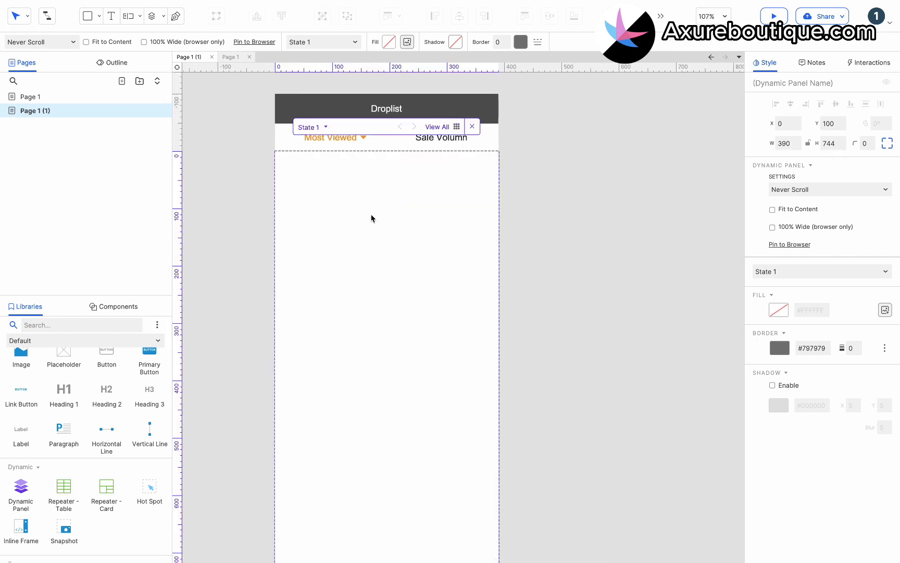
scroll(113, 394, up, 3)
Add a full-width 50-high row box with a light grey border, top and right sides hidden
drag(26, 377, 273, 150)
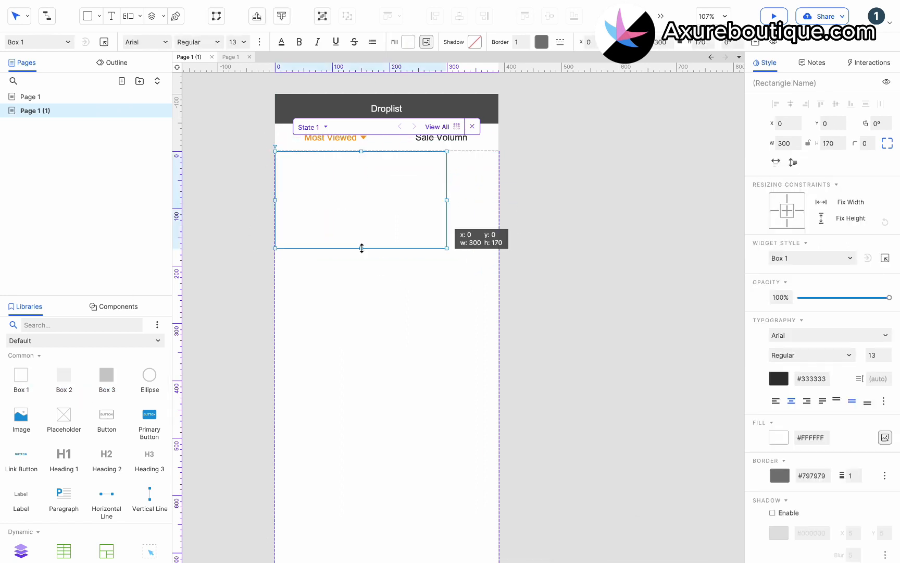
drag(362, 248, 360, 177)
drag(446, 166, 498, 164)
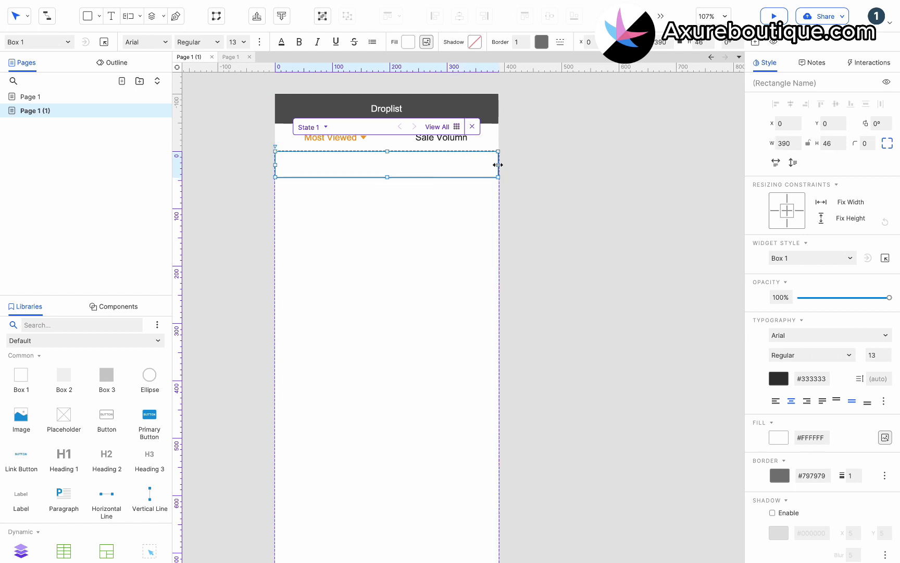
click(542, 46)
click(618, 127)
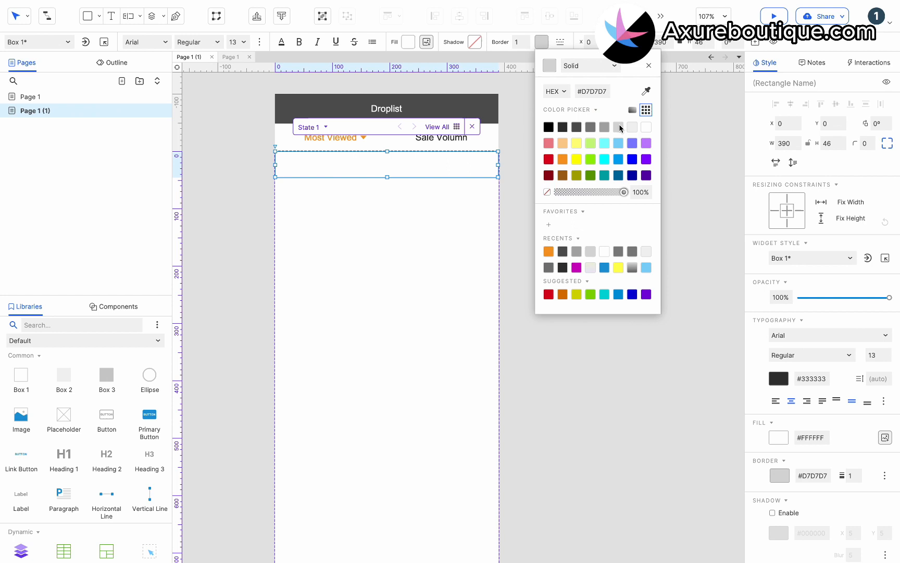
click(420, 171)
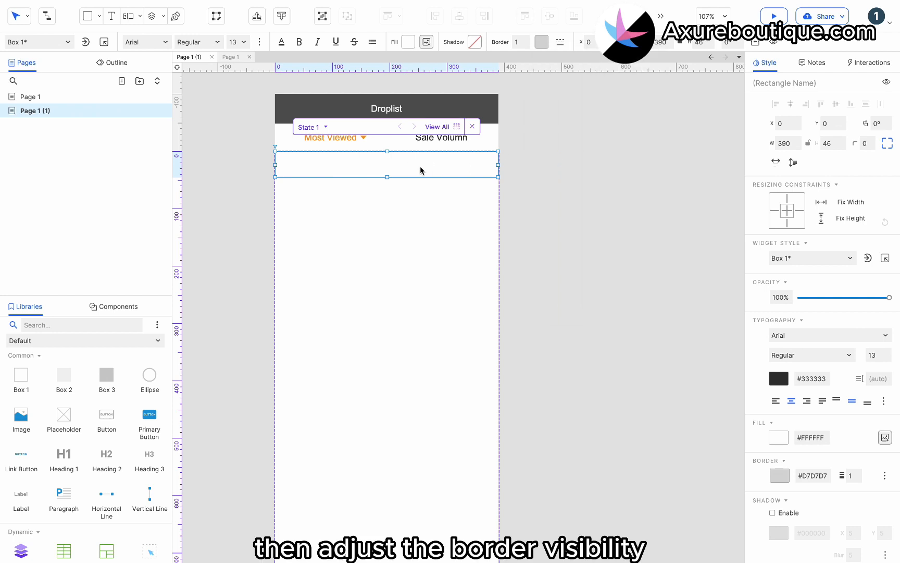
click(884, 475)
click(867, 504)
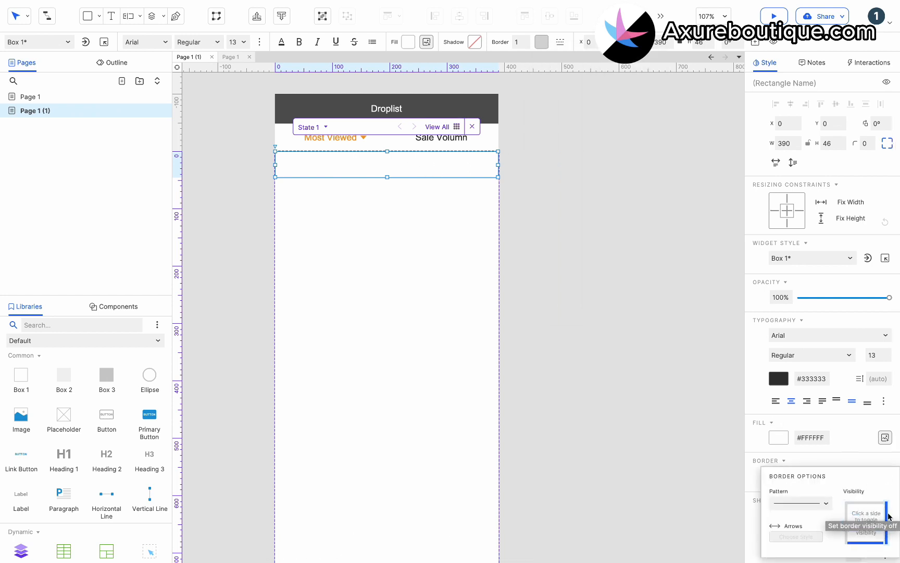
click(885, 512)
Label the row 'Most Viewed' at size 16, set its left padding, and left-align it
double_click(367, 172)
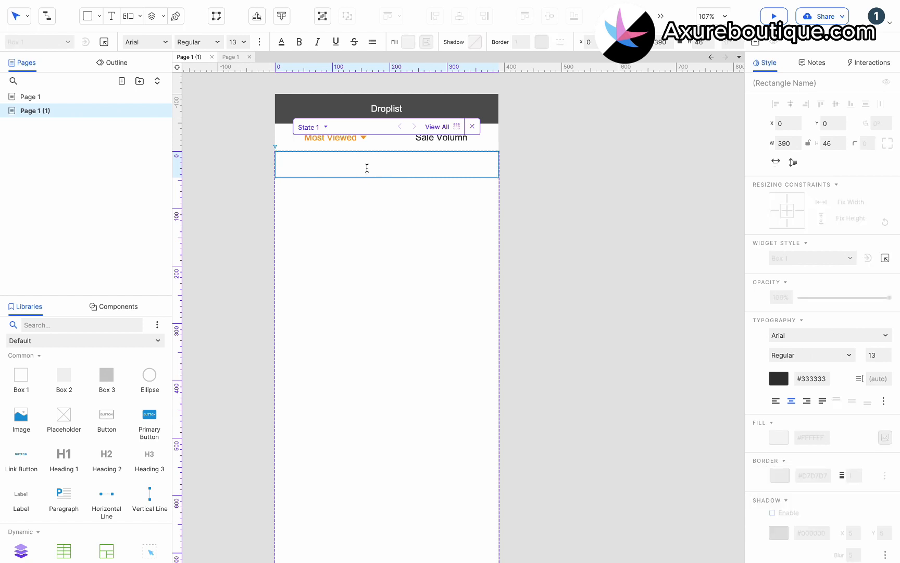
text(Most Viewed)
key(Escape)
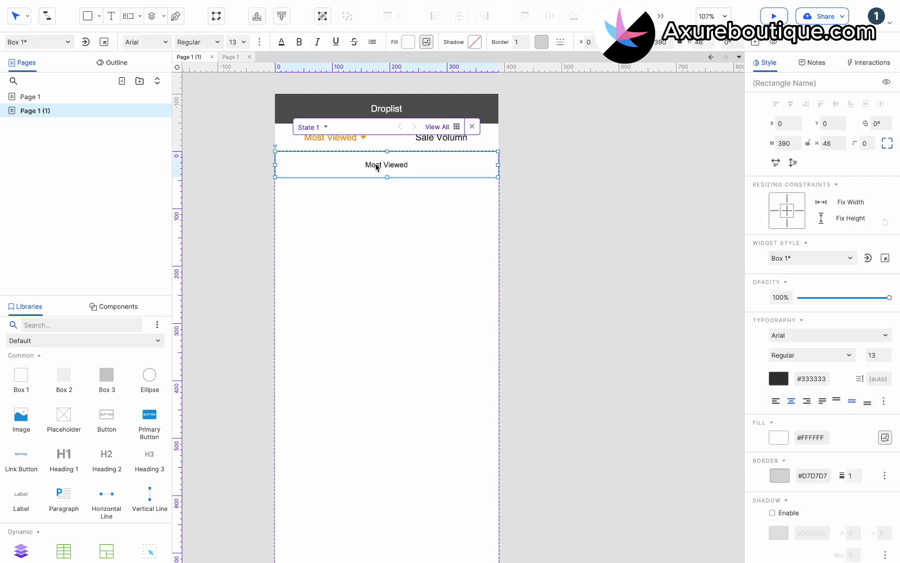
click(243, 42)
click(242, 177)
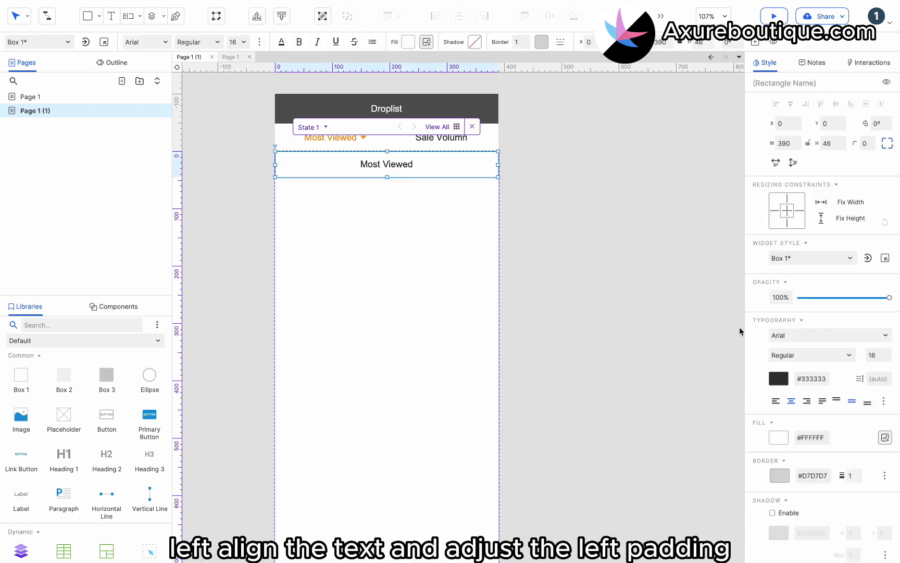
scroll(776, 318, down, 2)
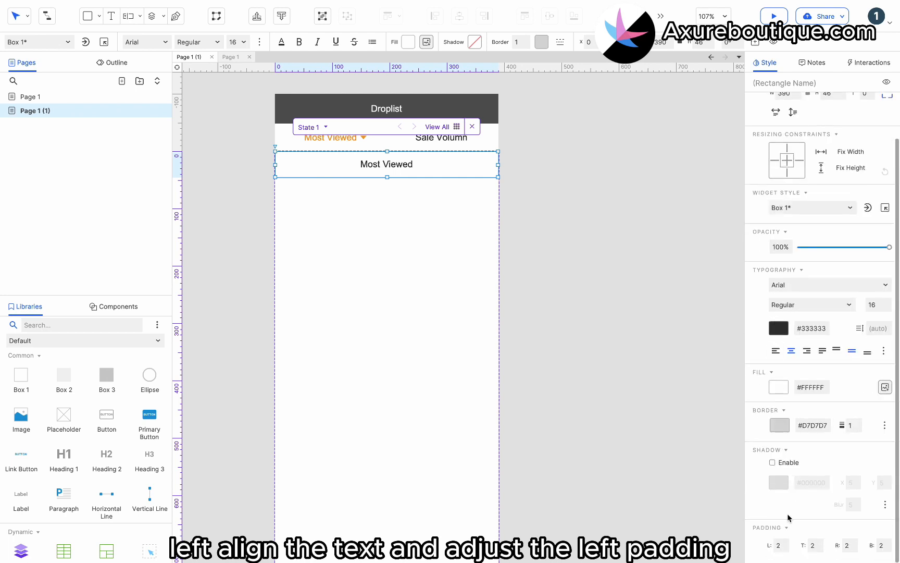
click(776, 545)
text(12)
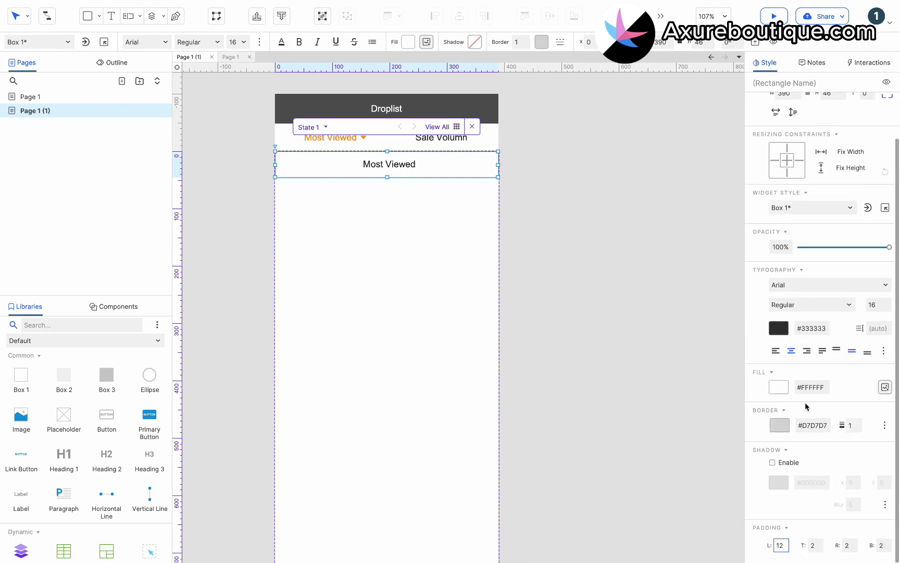
scroll(806, 406, up, 2)
click(776, 402)
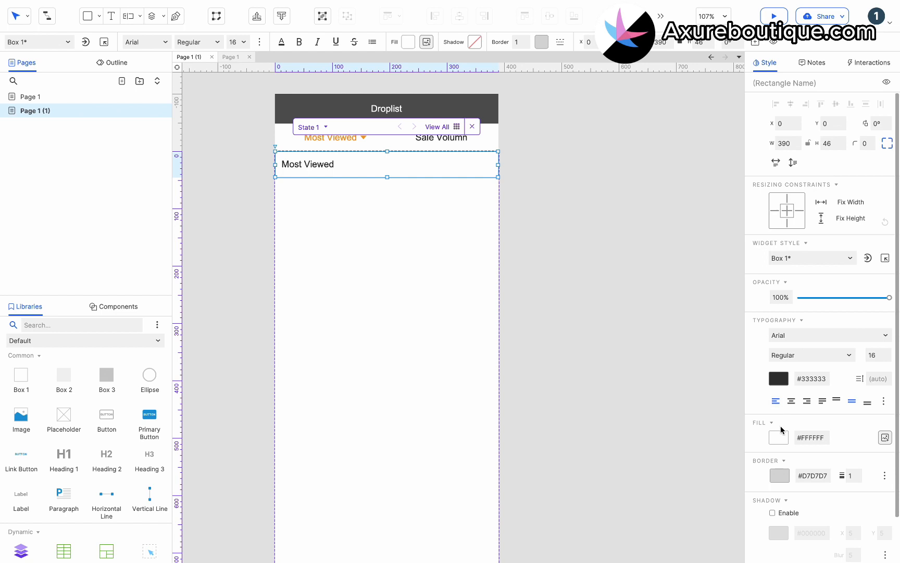
scroll(786, 465, down, 2)
Finish the 24 px left padding and draw a tick at the row's right end with the Pen tool
text(24)
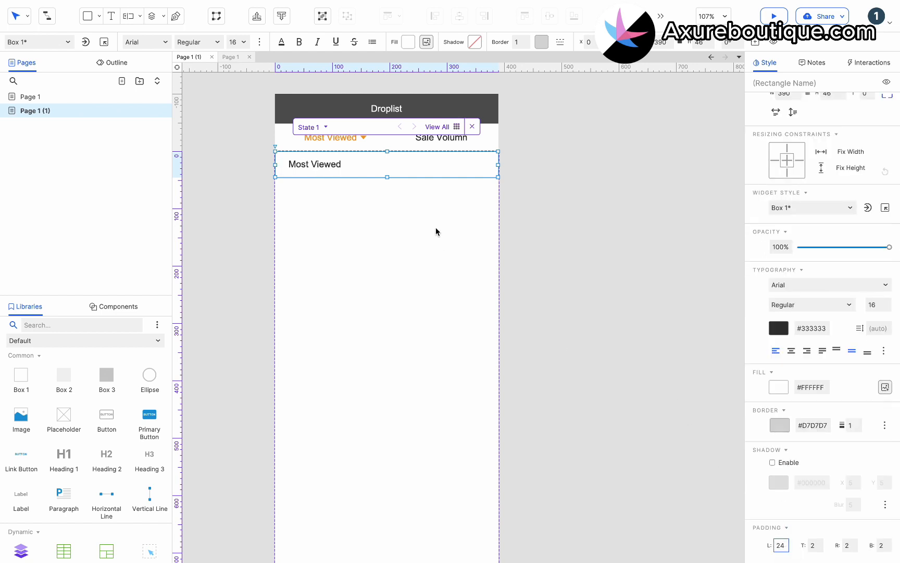
click(225, 158)
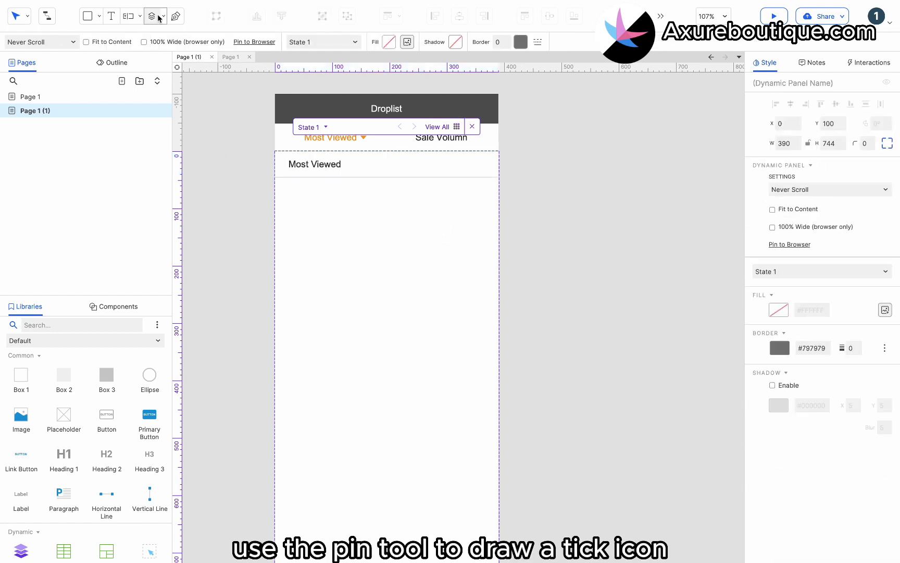
click(176, 16)
scroll(404, 126, up, 3)
scroll(404, 125, up, 1)
click(536, 207)
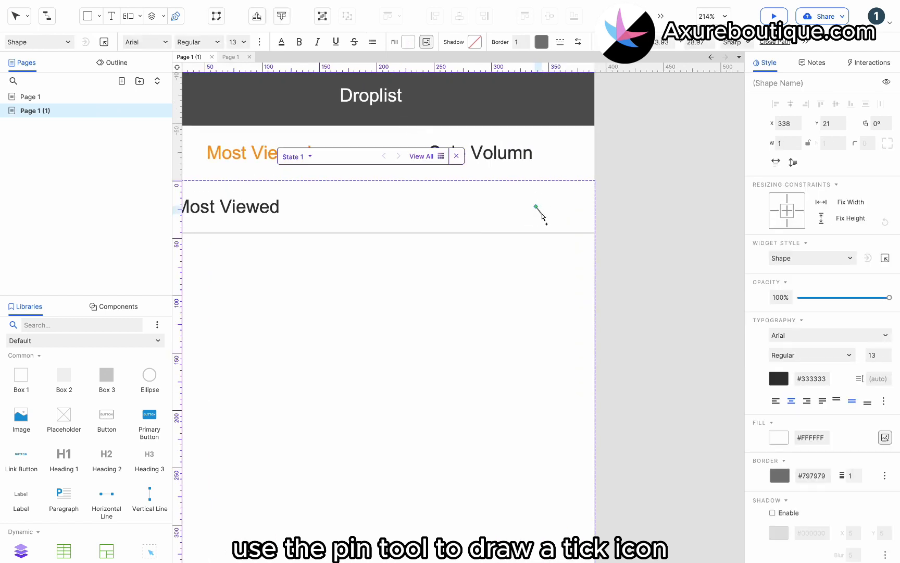
click(542, 212)
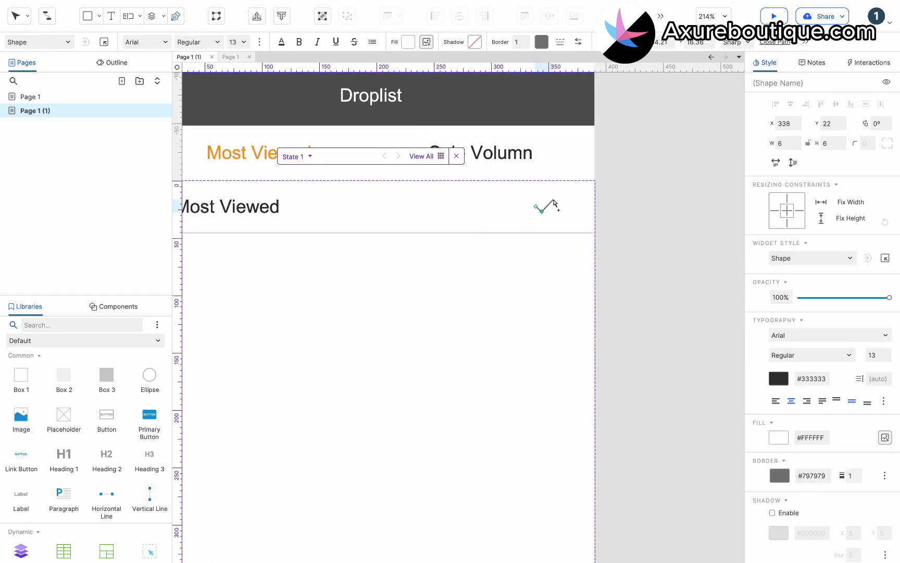
double_click(554, 200)
drag(549, 206, 566, 207)
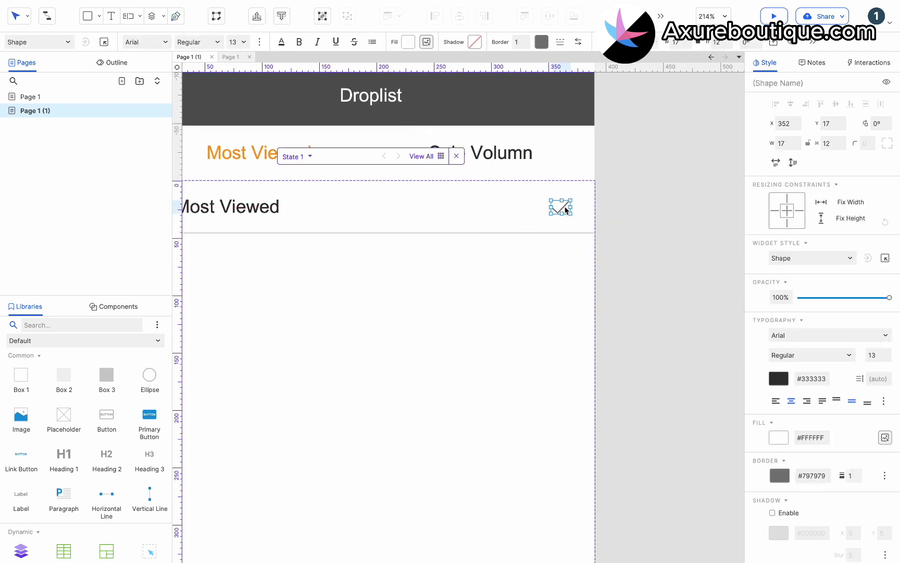
scroll(565, 209, down, 3)
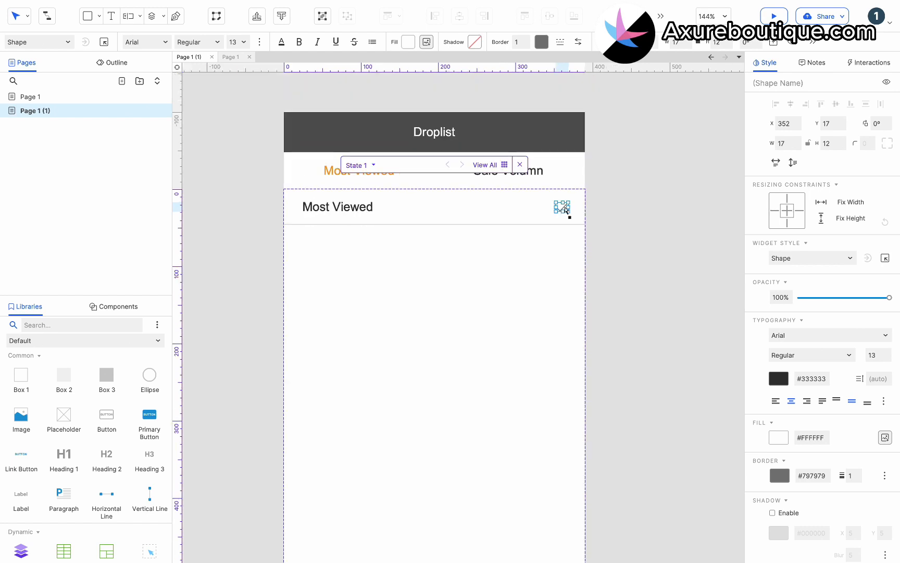
Make the tick's border colour white
click(542, 42)
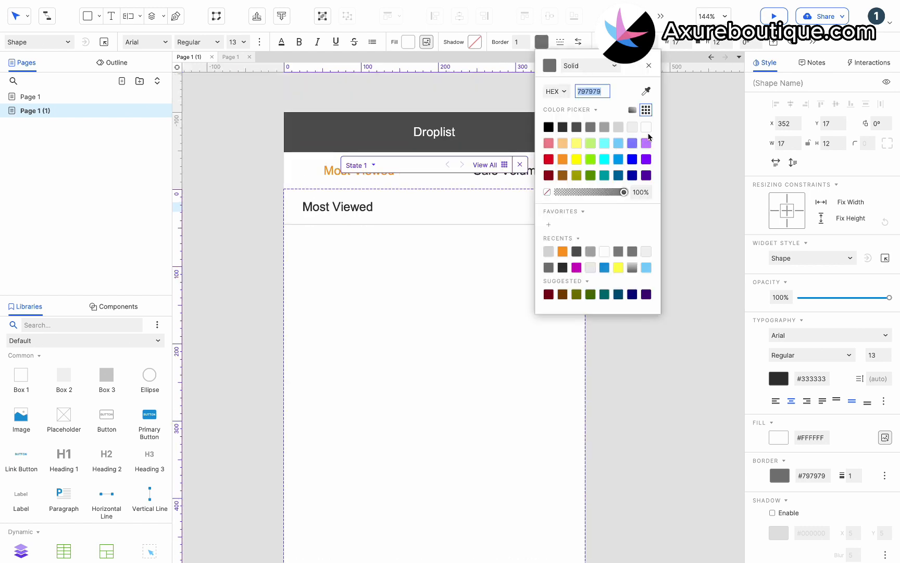
click(576, 161)
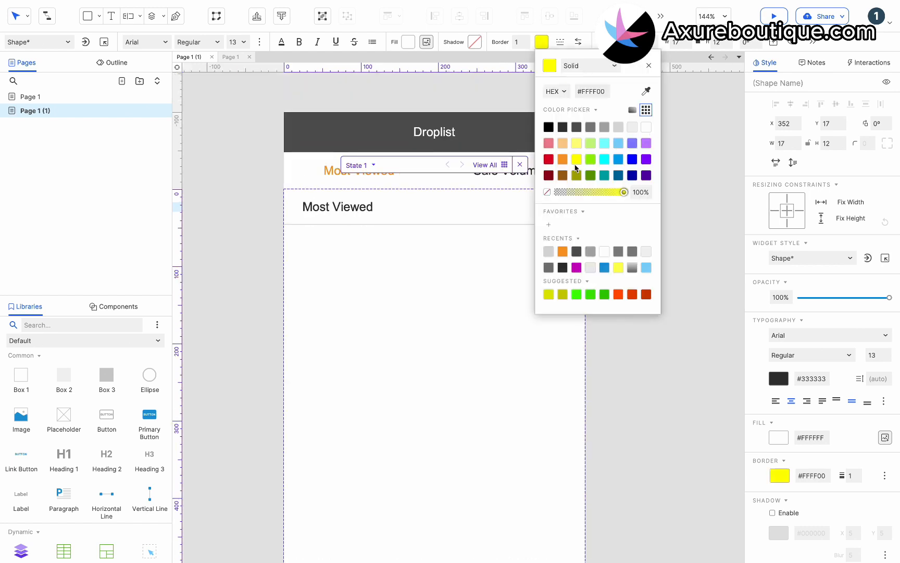
click(647, 126)
click(442, 270)
Give the tick a Selected Style with line colour orange #F59A23
click(562, 208)
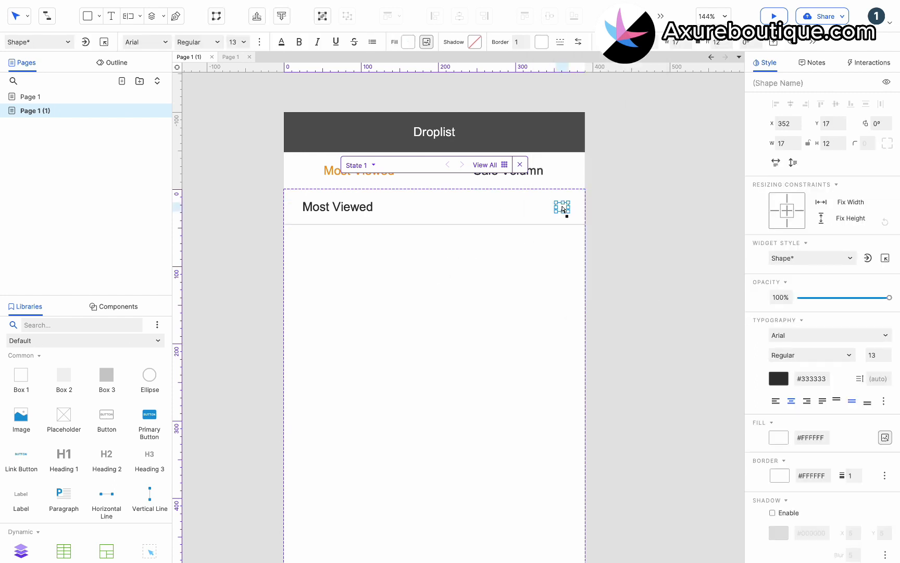
click(869, 63)
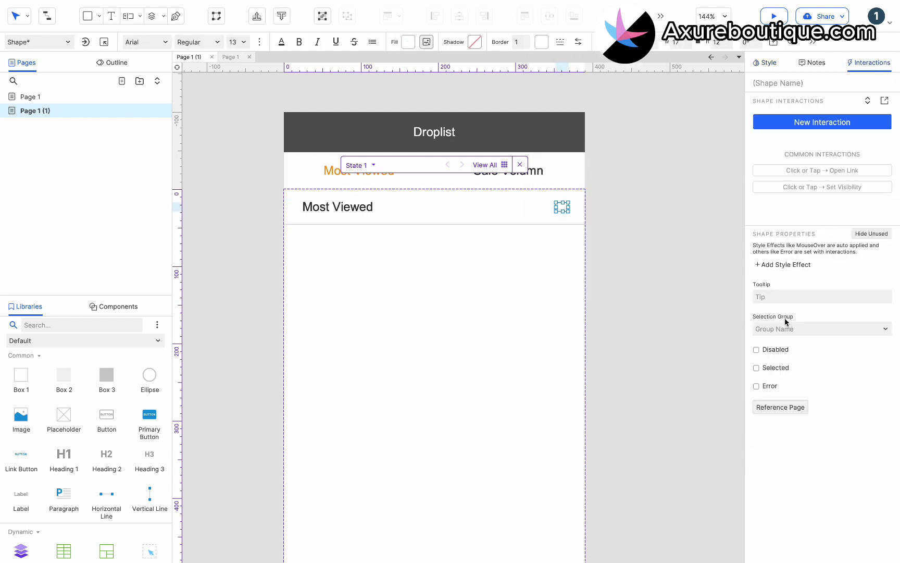
click(788, 264)
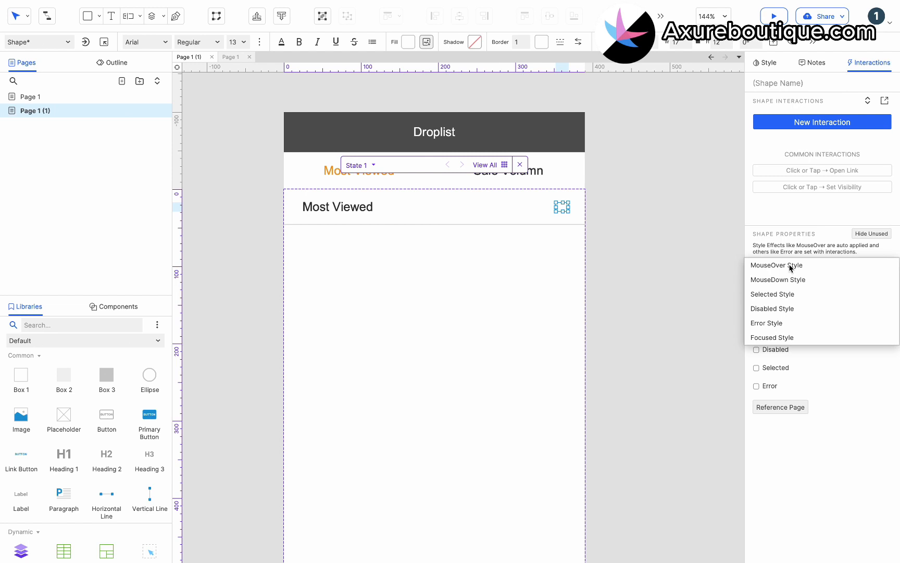
click(776, 294)
click(777, 363)
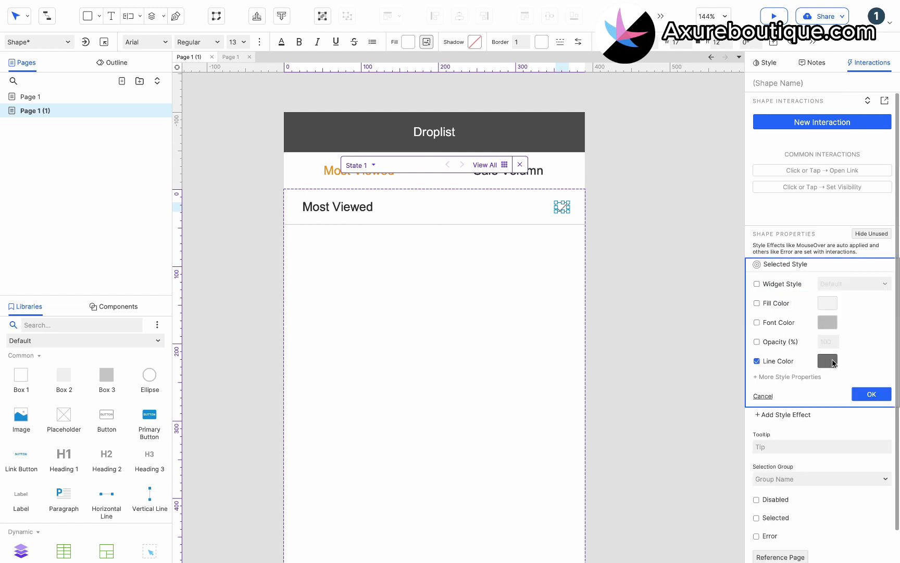
click(832, 361)
click(803, 495)
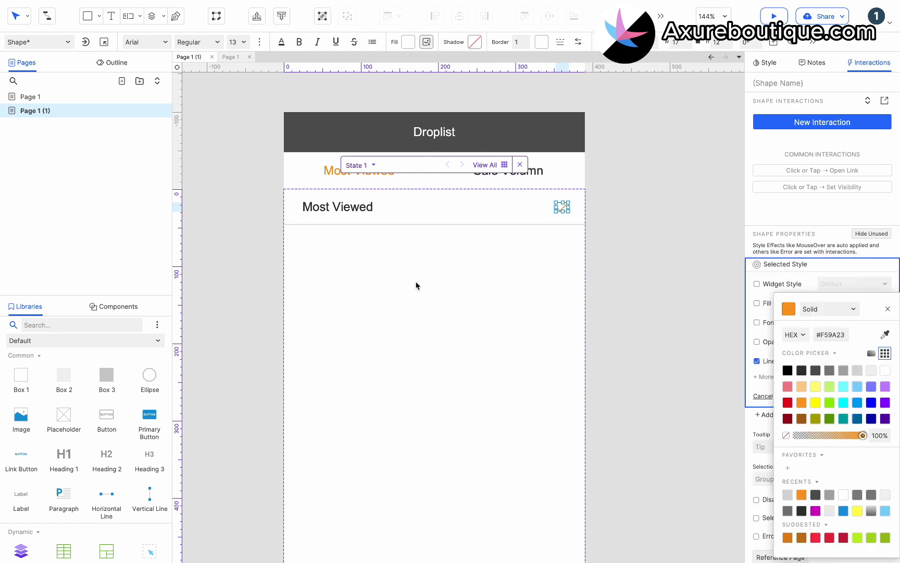
Give the row box a Selected Style with orange font colour, then select the row and tick together
click(371, 217)
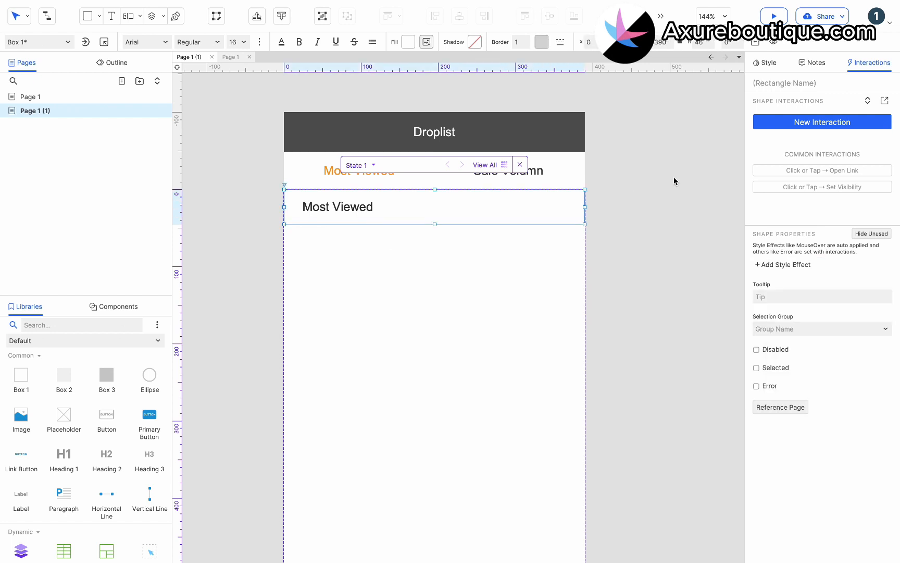
click(778, 264)
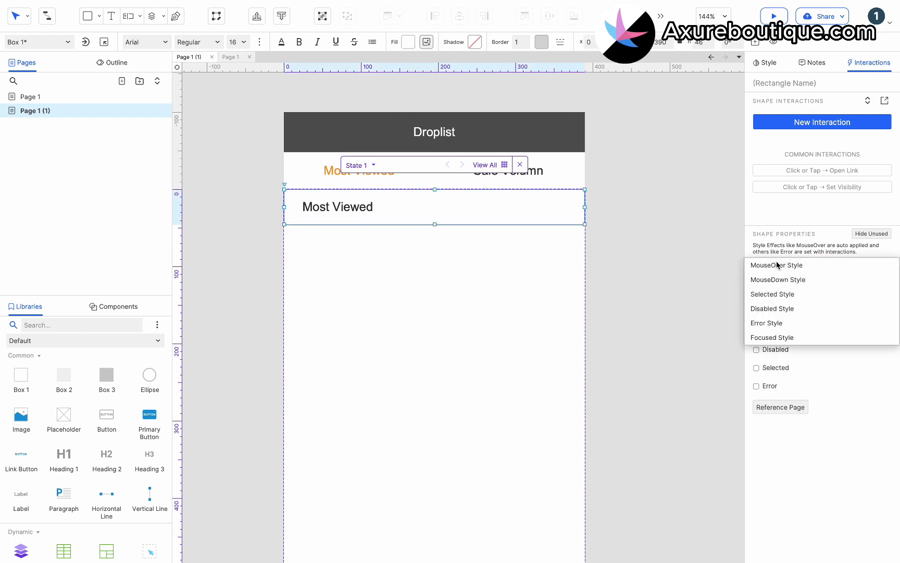
click(779, 294)
click(781, 322)
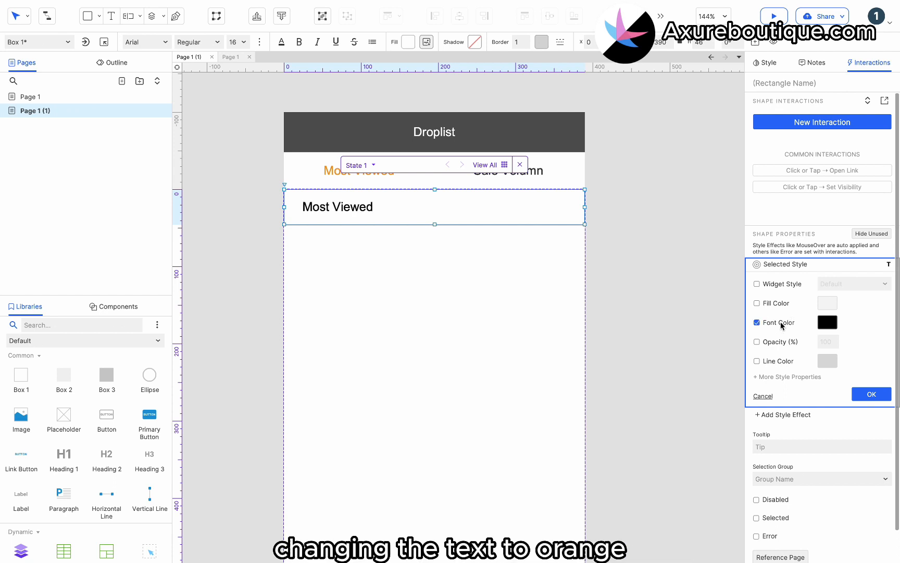
click(829, 324)
click(788, 494)
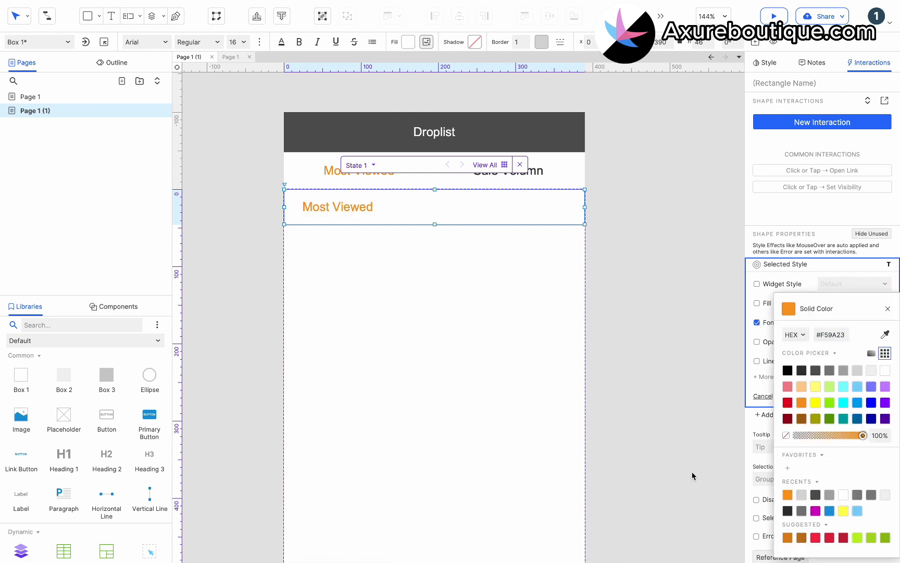
click(558, 269)
click(362, 207)
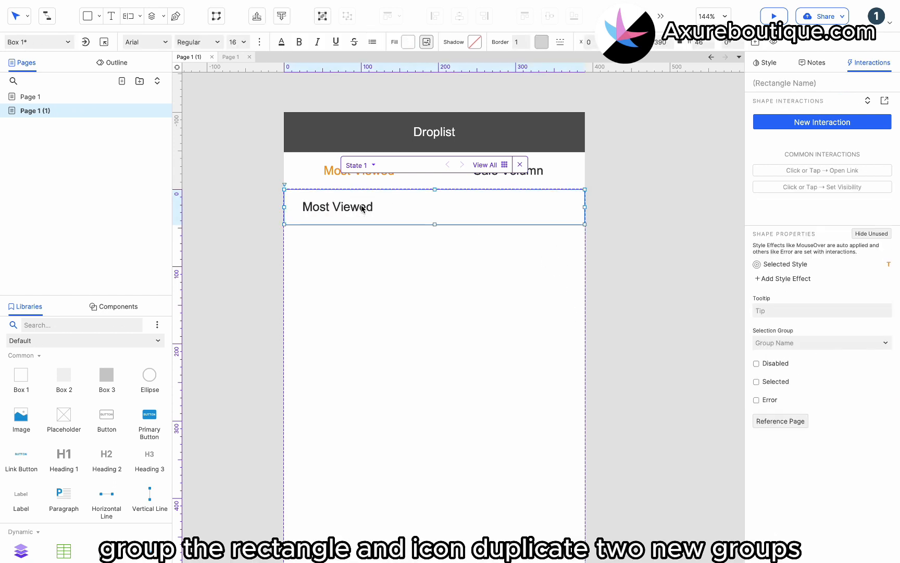
shift+click(563, 207)
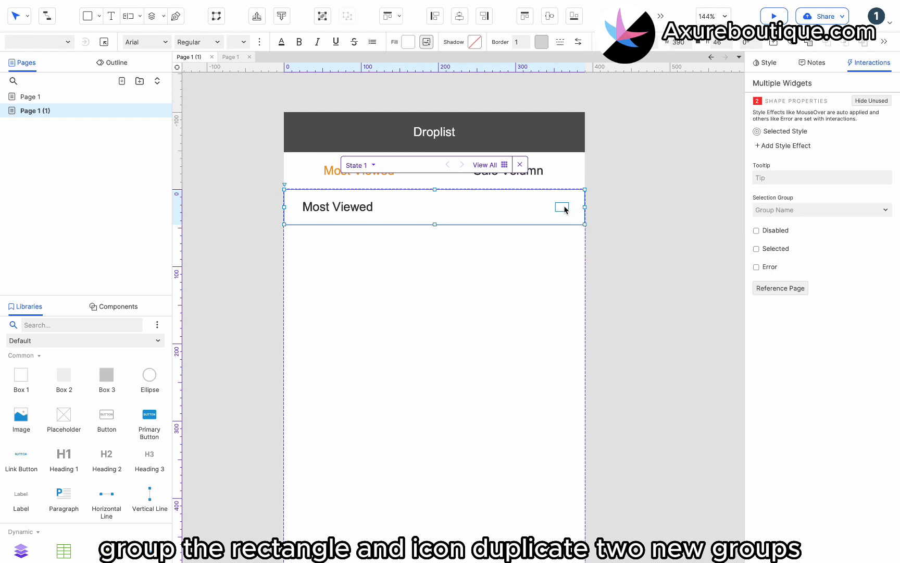
Group the row with its tick and duplicate it into three stacked rows
key(ctrl+g)
drag(350, 209, 358, 280)
click(376, 350)
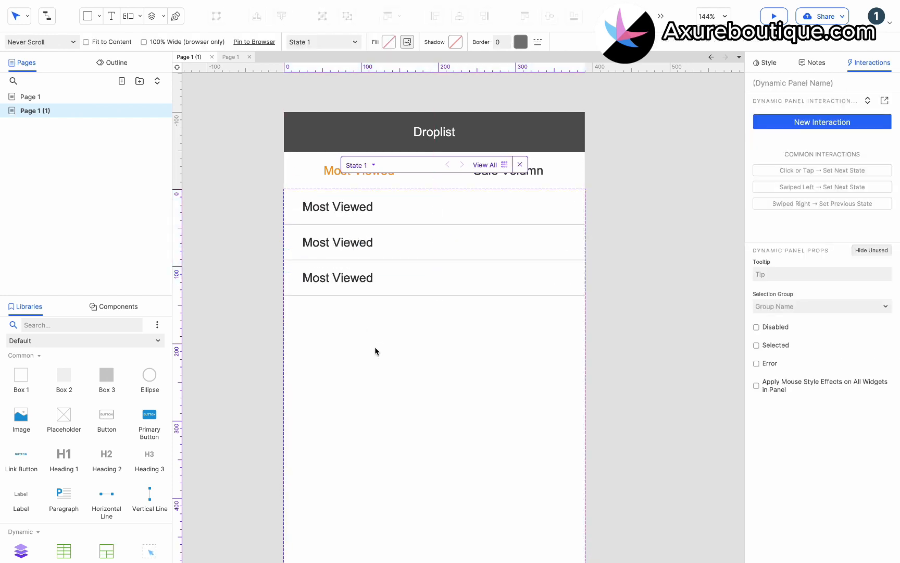
Relabel the second row 'Best Selling' and the third 'Newest'
double_click(358, 241)
text(Best Selling)
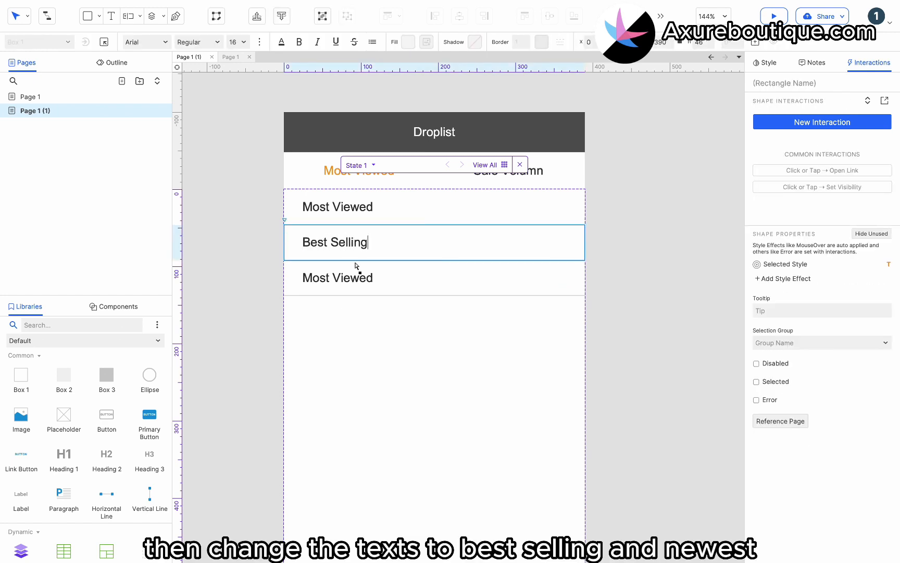
double_click(363, 288)
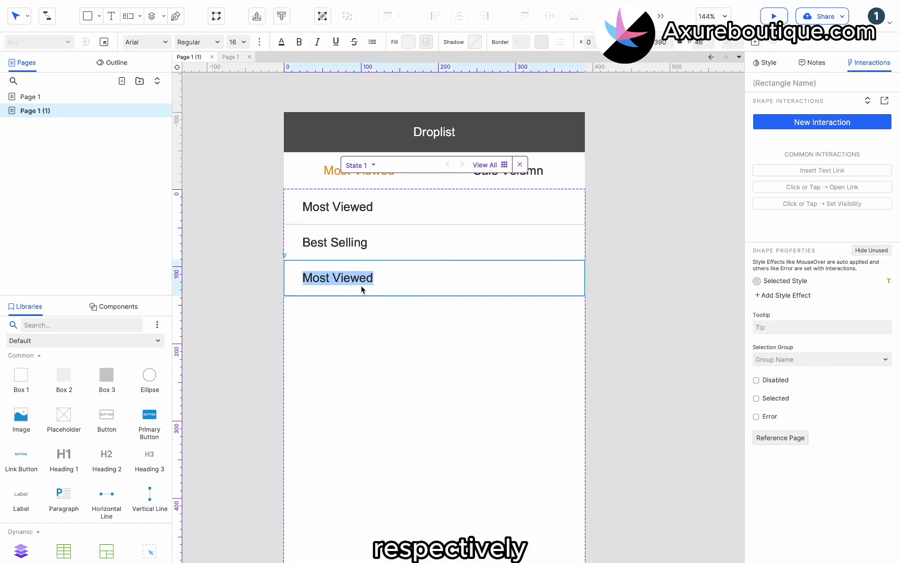
text(Newest)
click(438, 340)
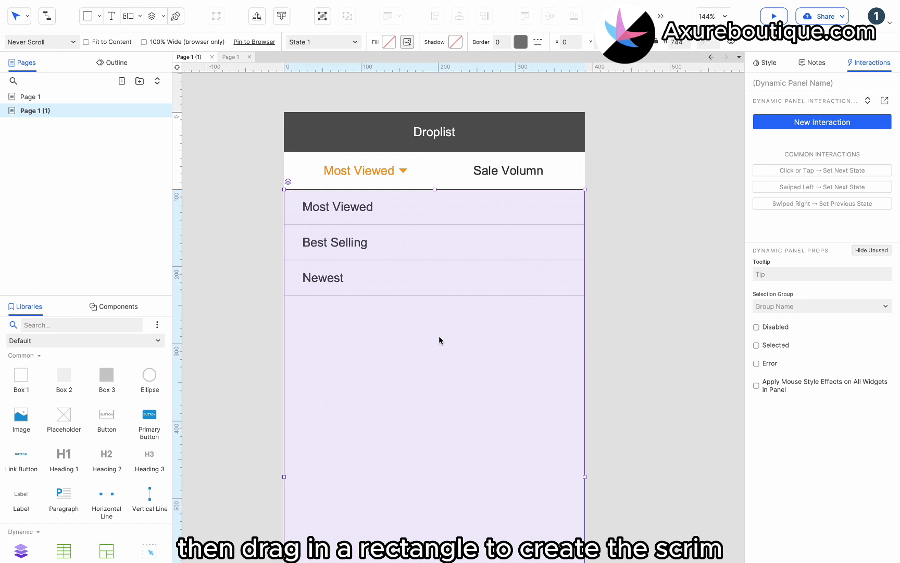
Fill the panel below the rows with a semi-transparent black box as a scrim
double_click(439, 340)
scroll(428, 352, down, 3)
drag(106, 383, 288, 172)
scroll(387, 269, down, 2)
scroll(387, 270, down, 2)
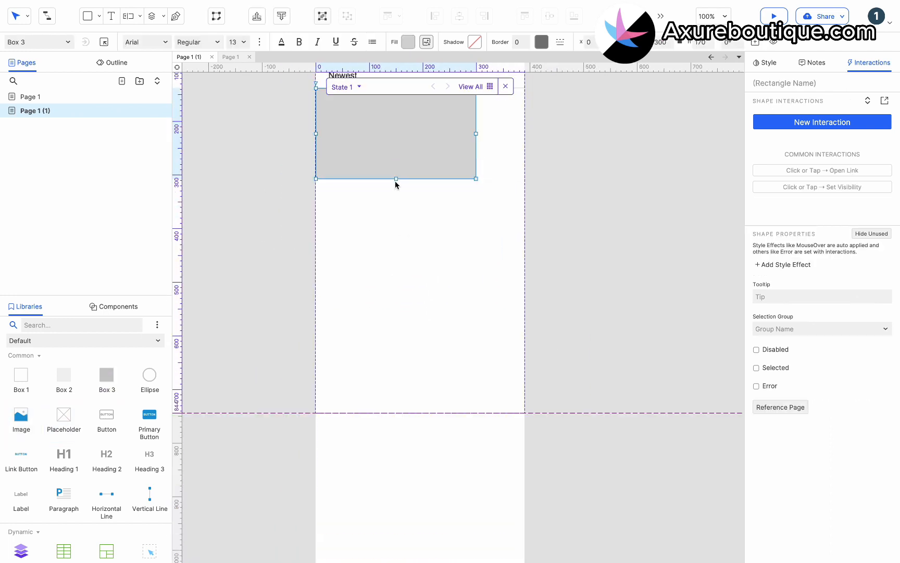
drag(396, 182, 404, 412)
scroll(483, 318, up, 3)
drag(474, 328, 522, 327)
click(408, 42)
click(415, 127)
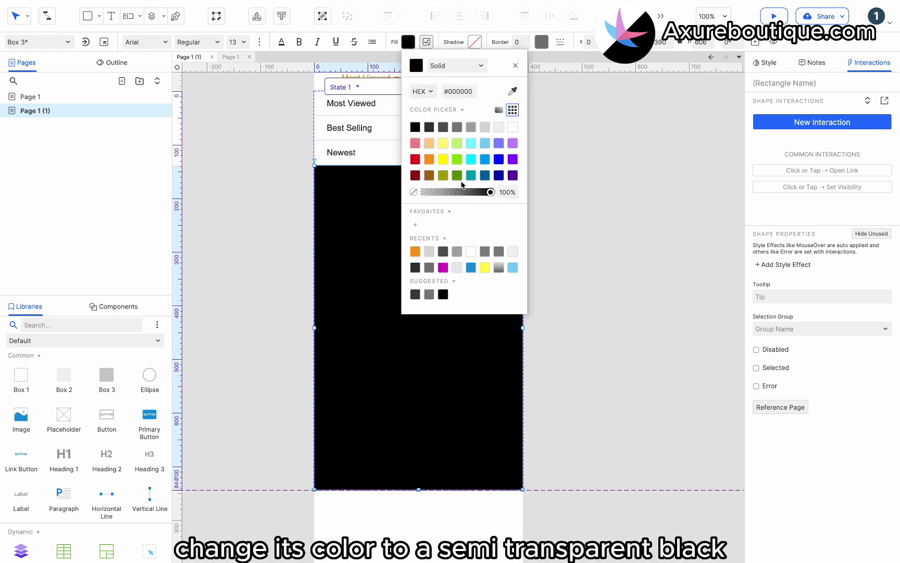
click(461, 192)
click(296, 228)
Hide the list panel and name it 'Content', then start a new interaction on Most Viewed
click(290, 288)
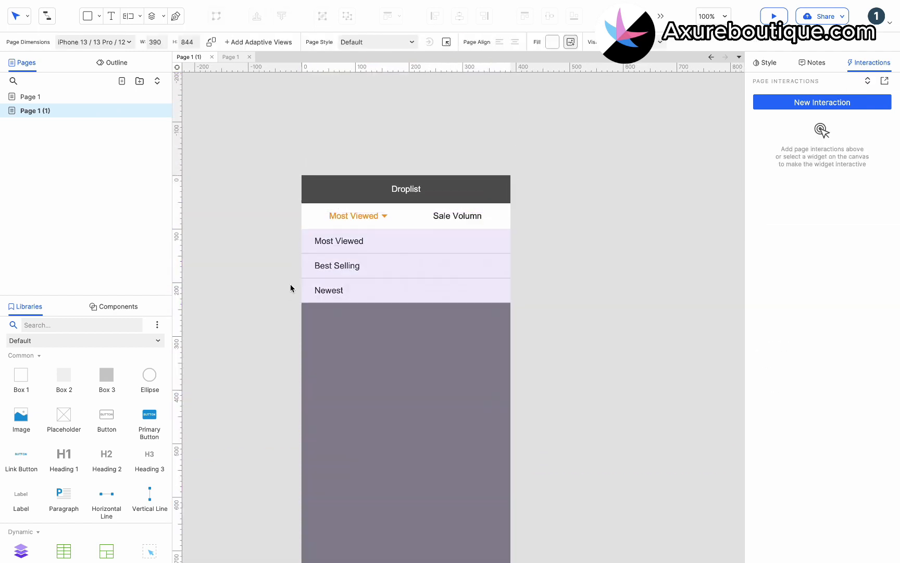
click(341, 257)
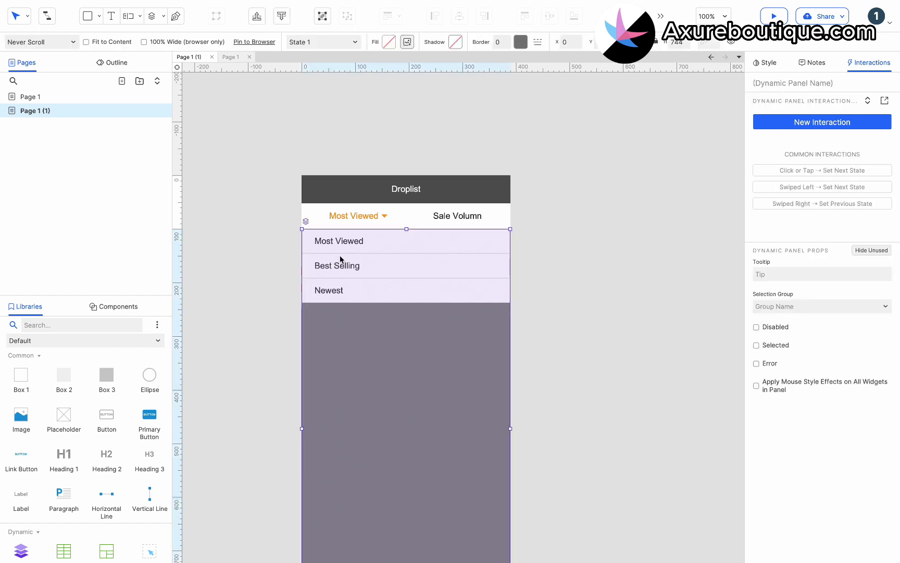
right_click(359, 262)
click(387, 304)
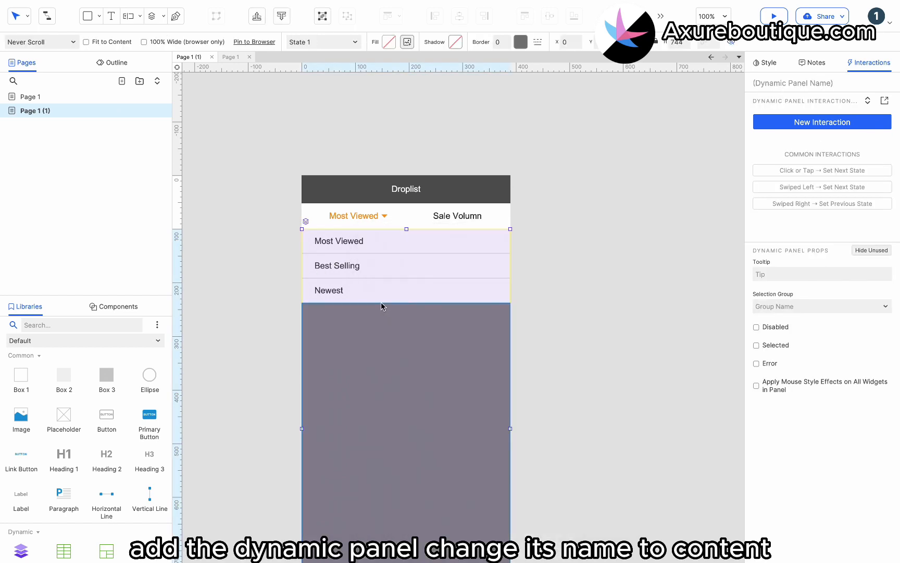
click(277, 286)
click(429, 275)
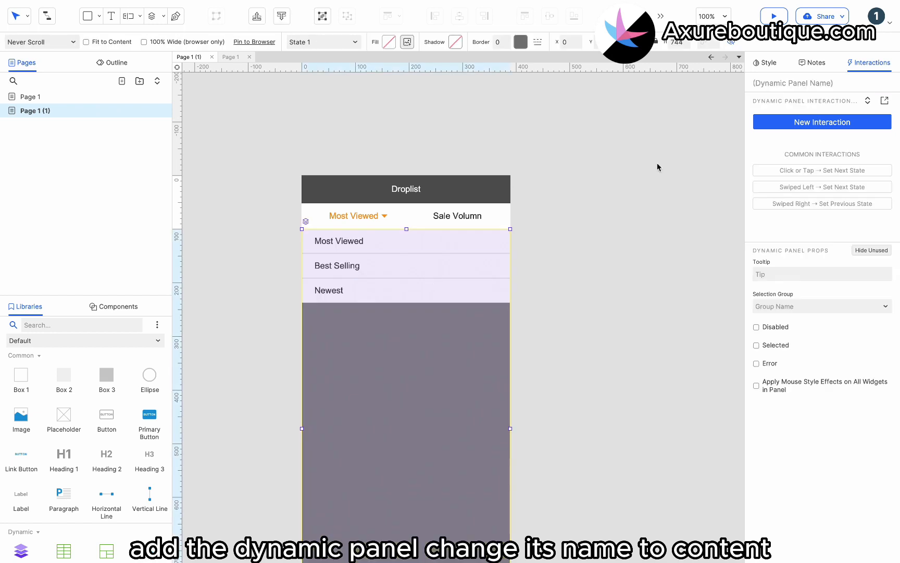
click(777, 84)
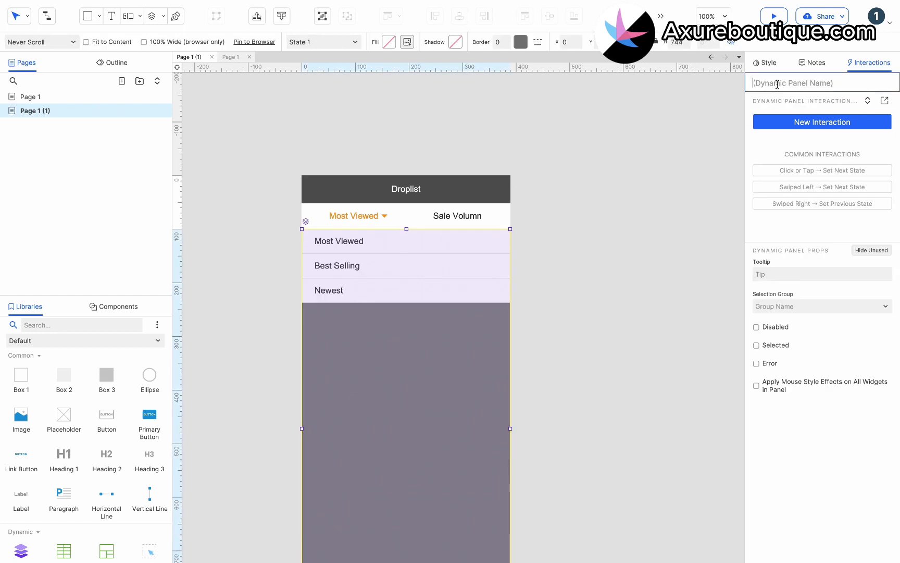
text(Conte)
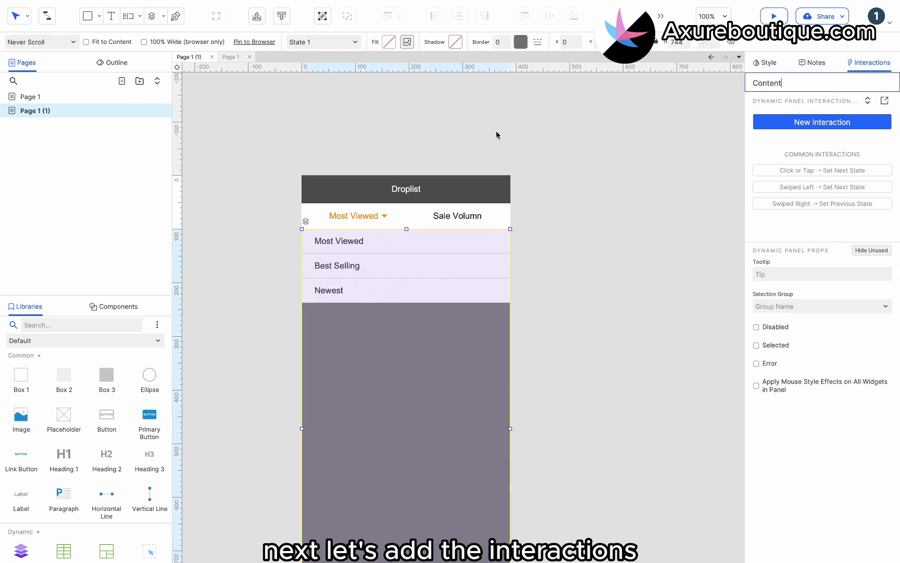
text(nt)
click(373, 216)
click(800, 121)
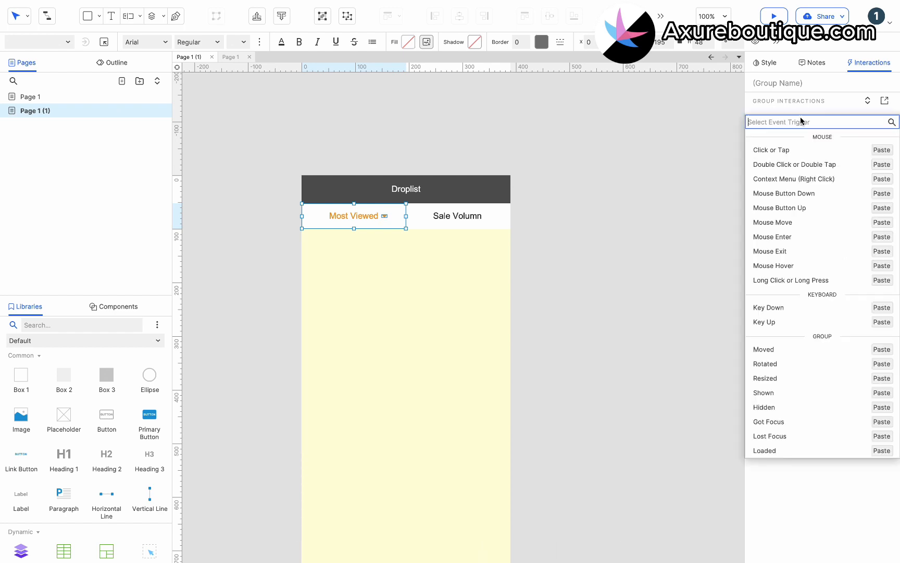
Add a Click or Tap action that shows Content with Bring to Front, then open Content's state
click(795, 149)
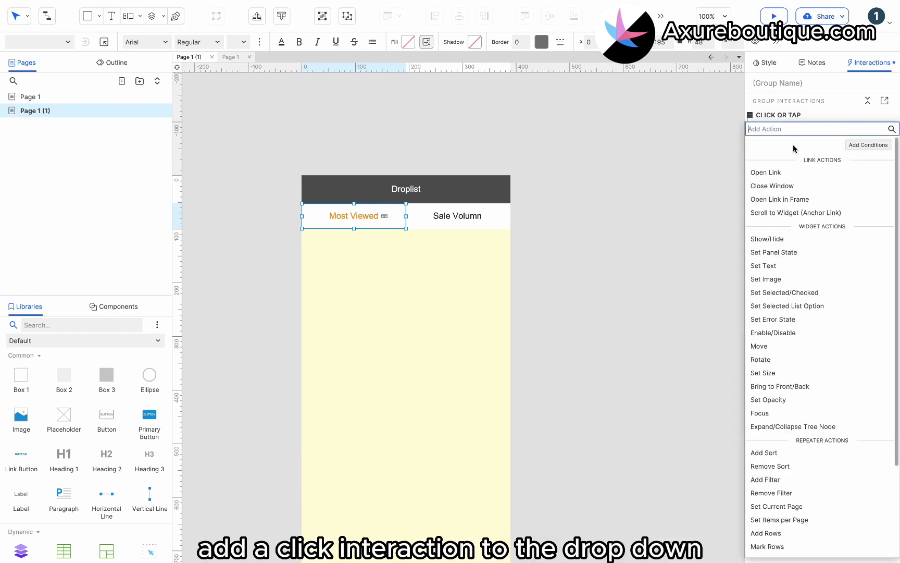
click(770, 239)
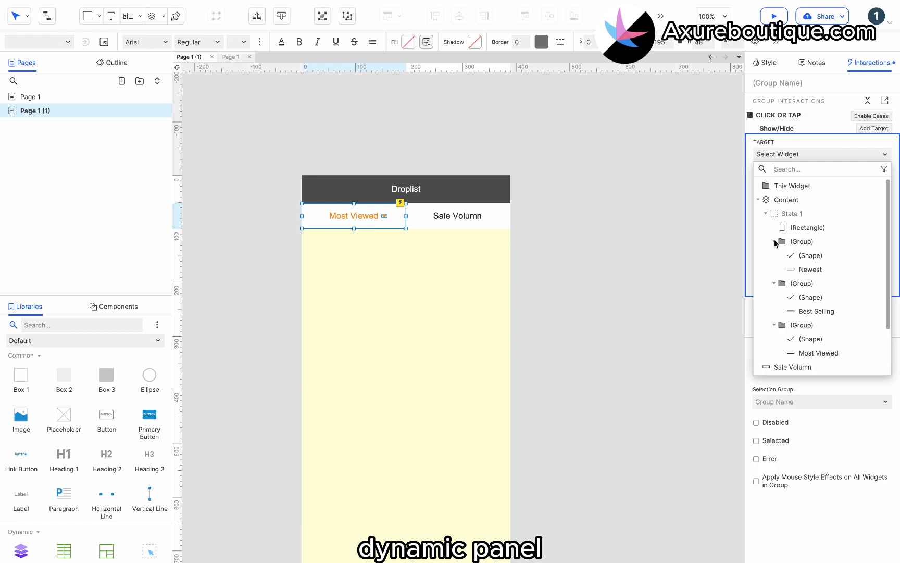
click(793, 202)
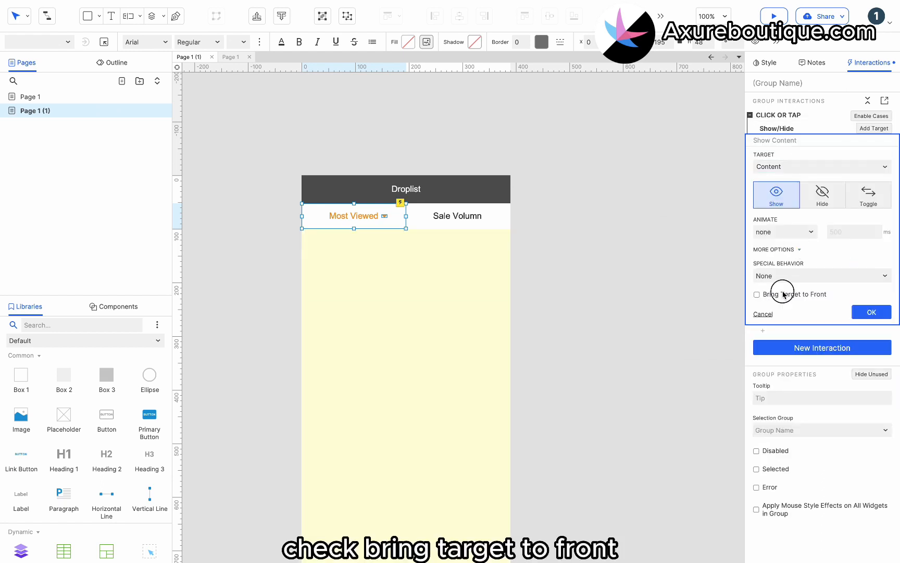
click(783, 295)
click(872, 312)
click(387, 286)
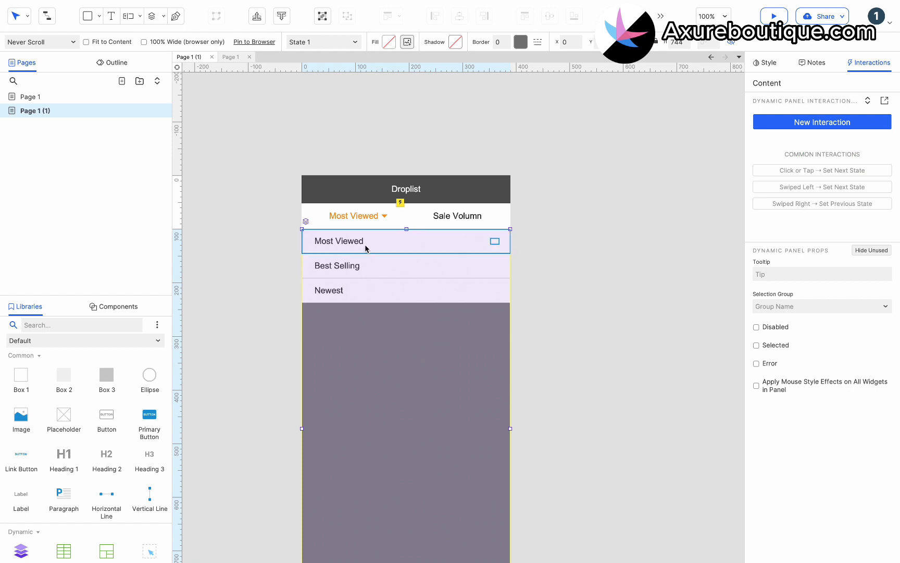
double_click(365, 244)
Put the Most Viewed, Best Selling and Newest rows into selection group '1', then reselect Most Viewed alone
ctrl+click(366, 267)
ctrl+click(360, 290)
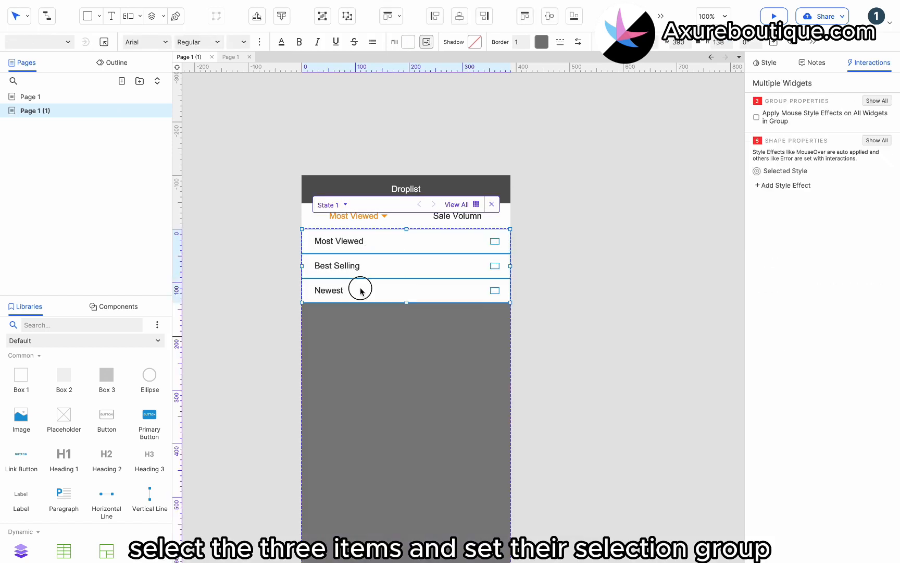
right_click(348, 293)
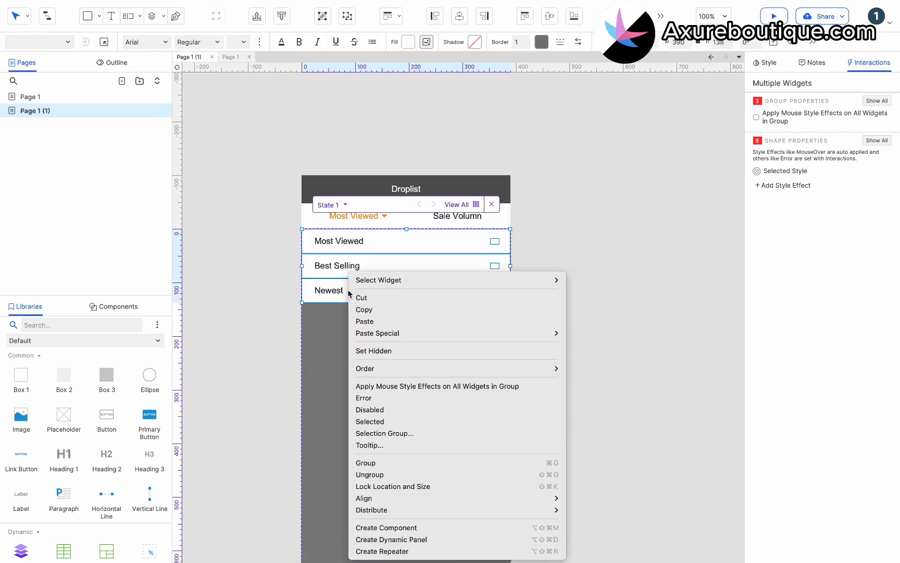
click(385, 433)
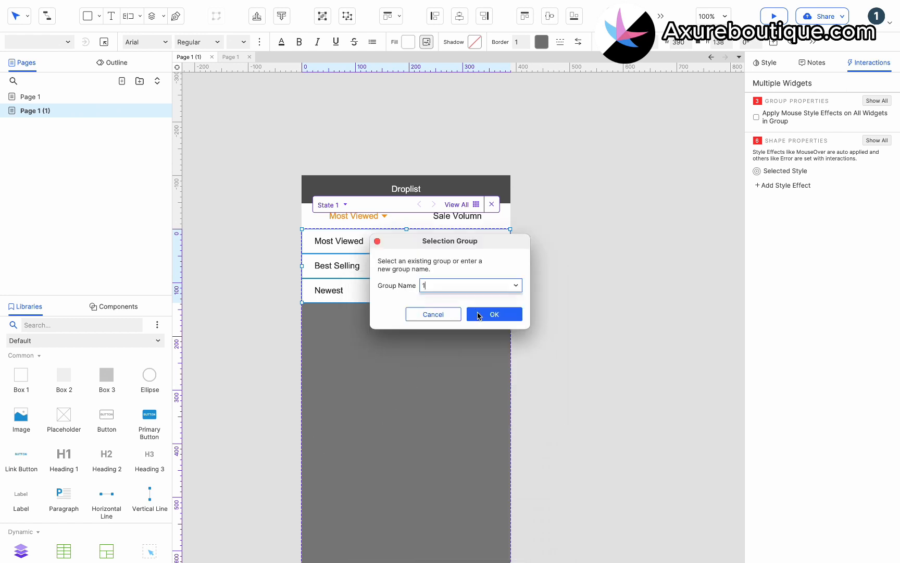
click(495, 315)
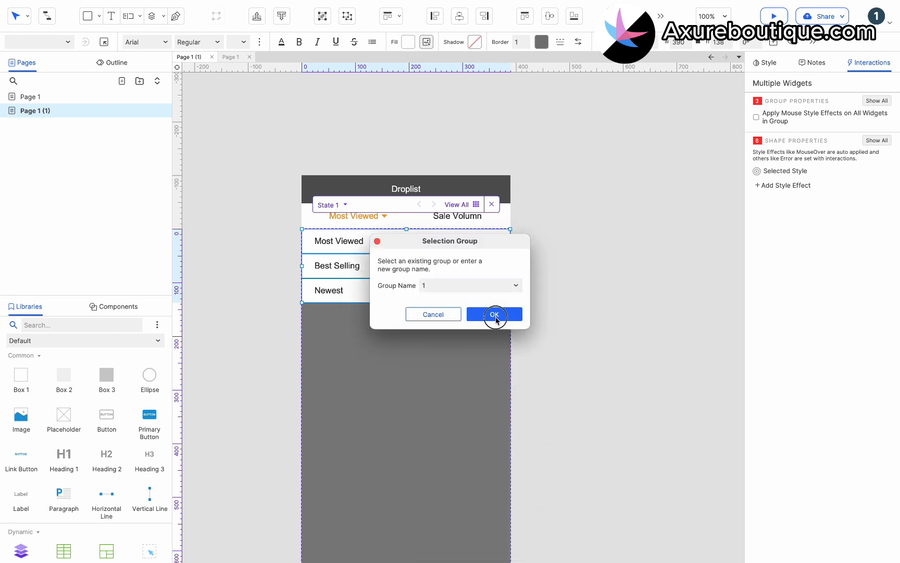
click(369, 307)
click(353, 241)
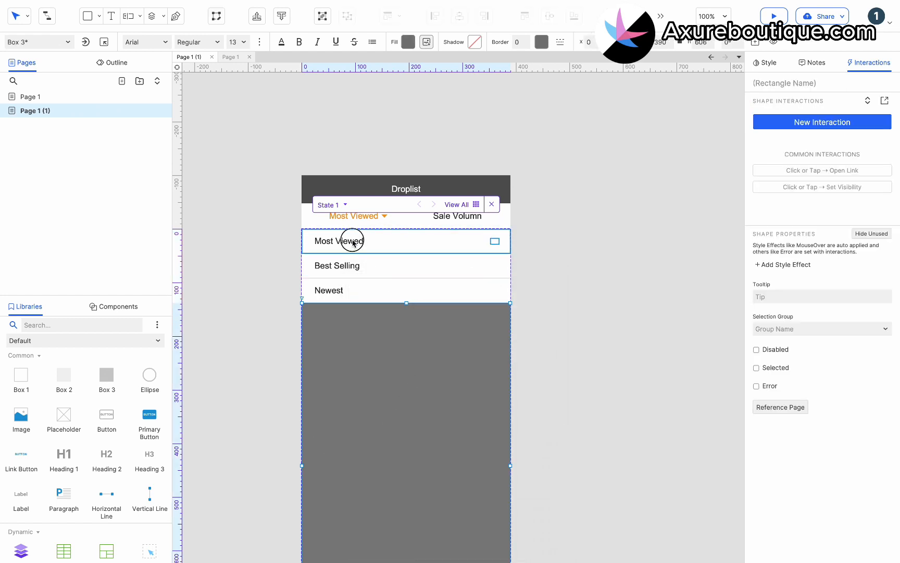
Add a Click or Tap case to Most Viewed that sets the button label to the option's text
click(777, 122)
click(781, 149)
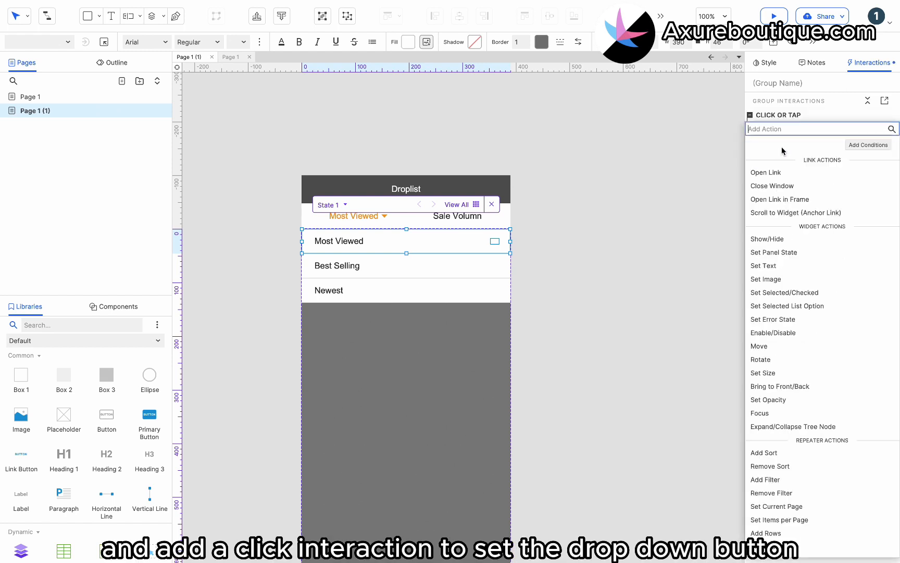
click(782, 267)
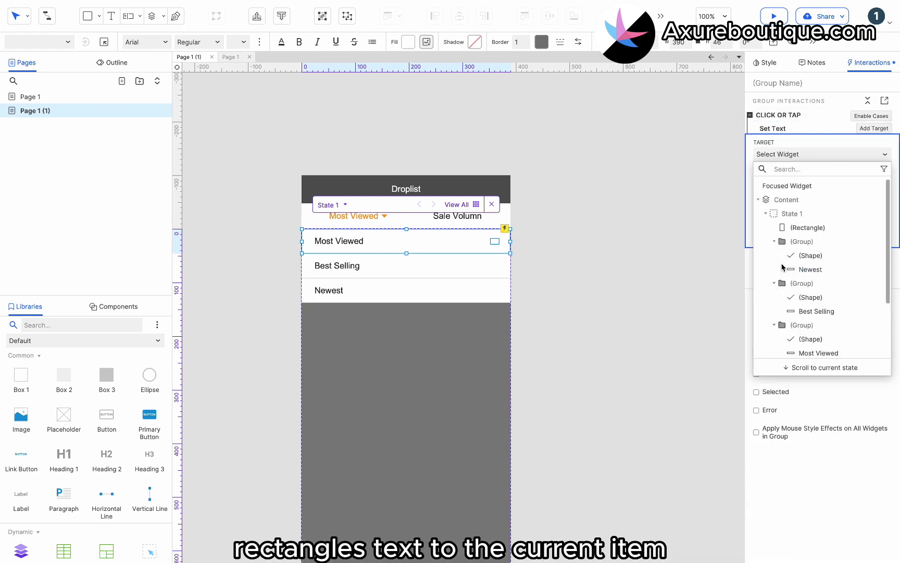
scroll(800, 263, down, 3)
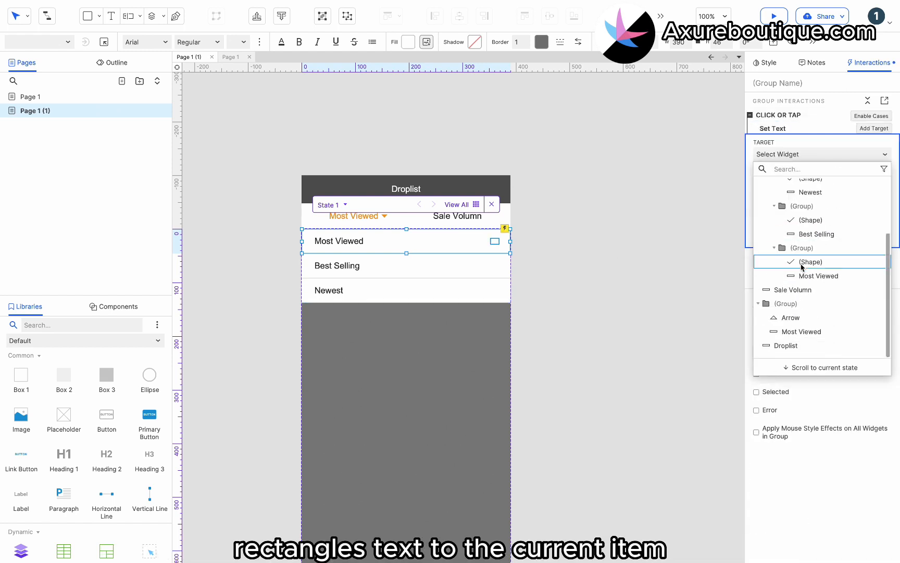
click(801, 332)
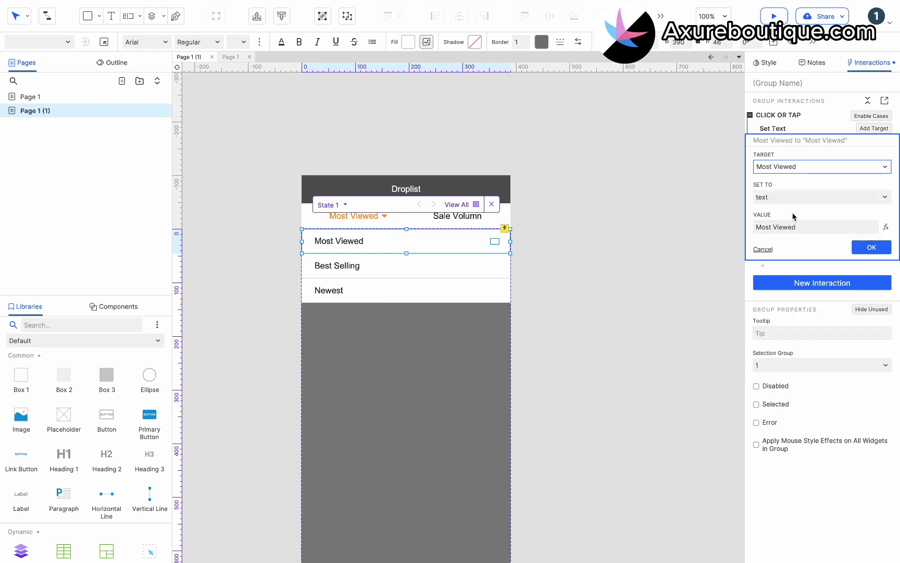
click(787, 198)
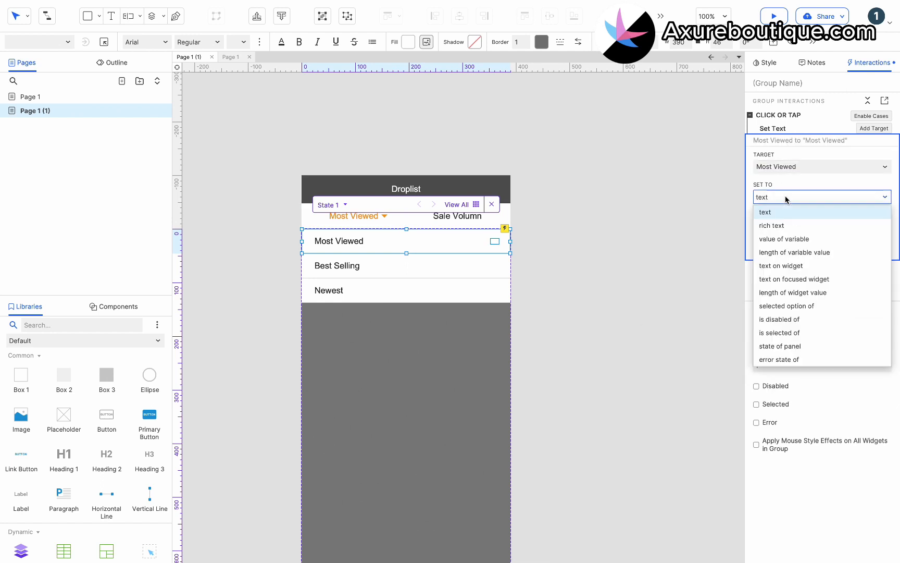
click(784, 265)
click(797, 227)
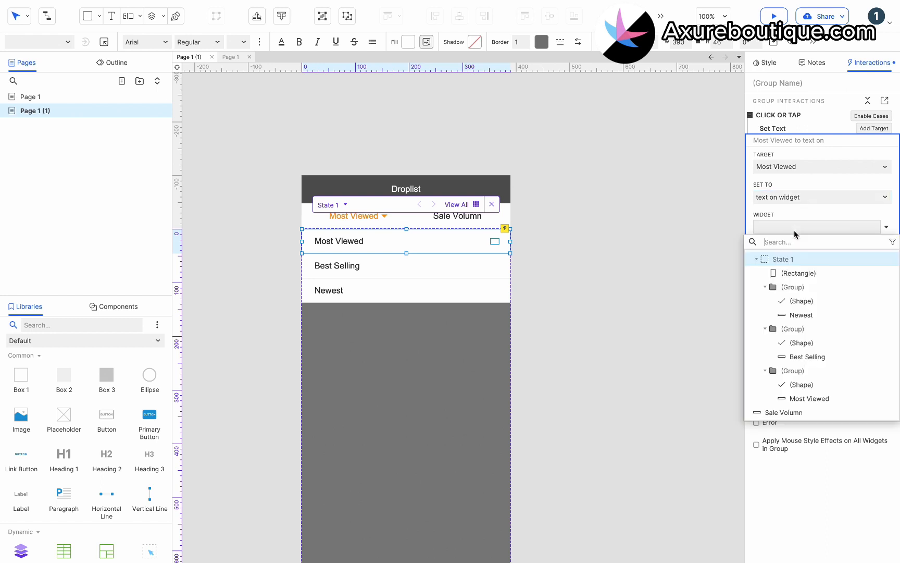
scroll(797, 286, down, 1)
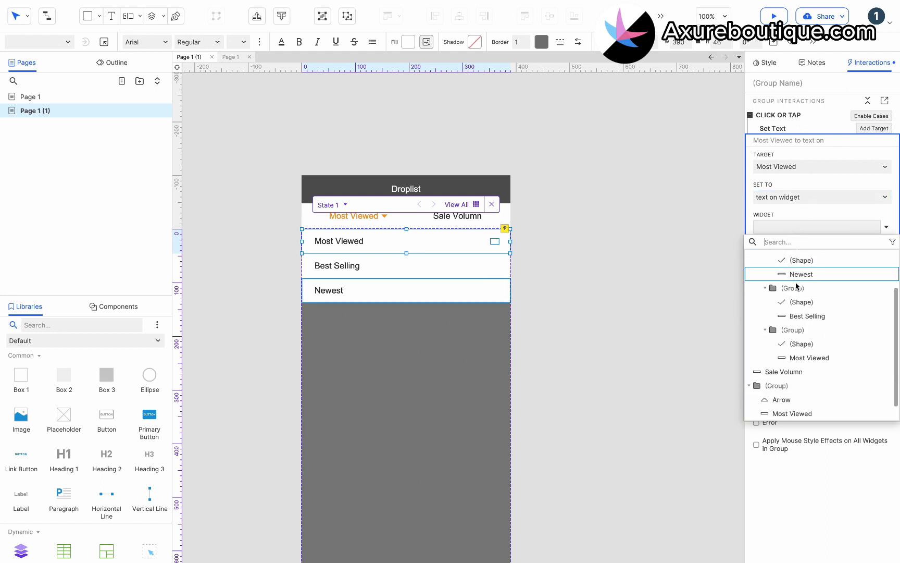
click(803, 358)
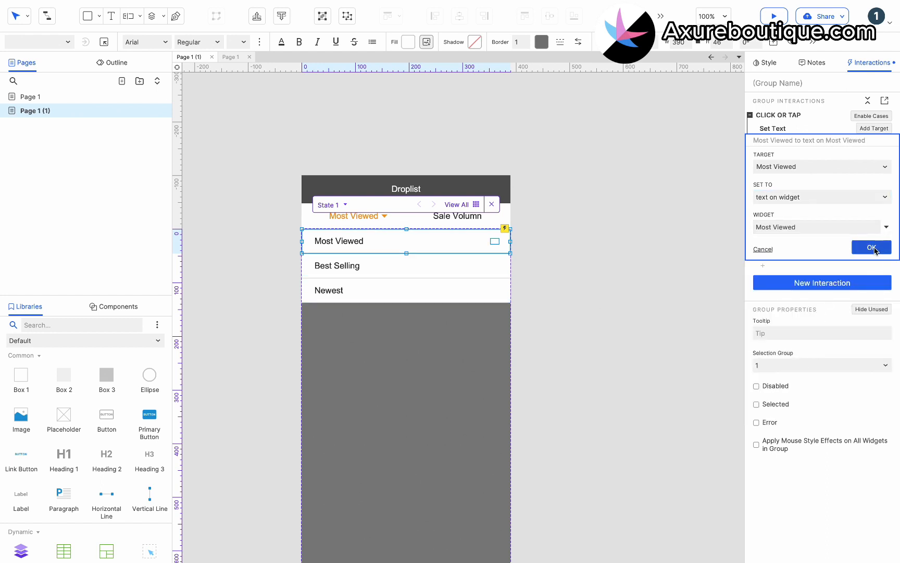
click(871, 253)
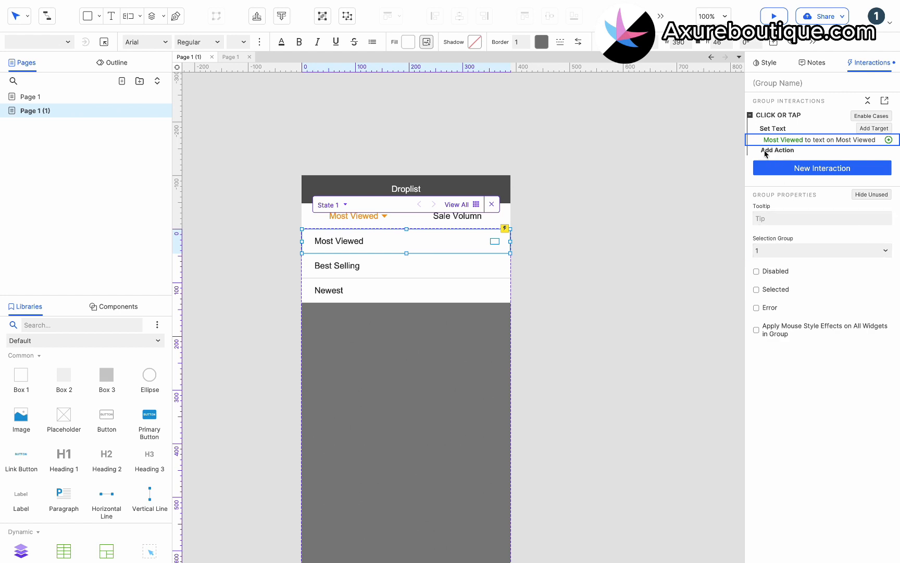
Add a Set Selected action that marks the Most Viewed option itself as selected
click(764, 151)
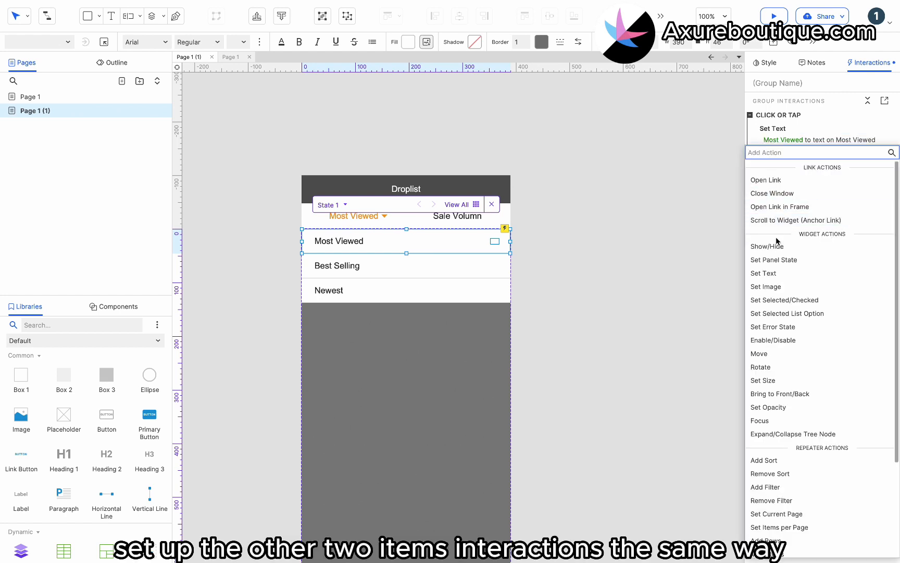
text(se)
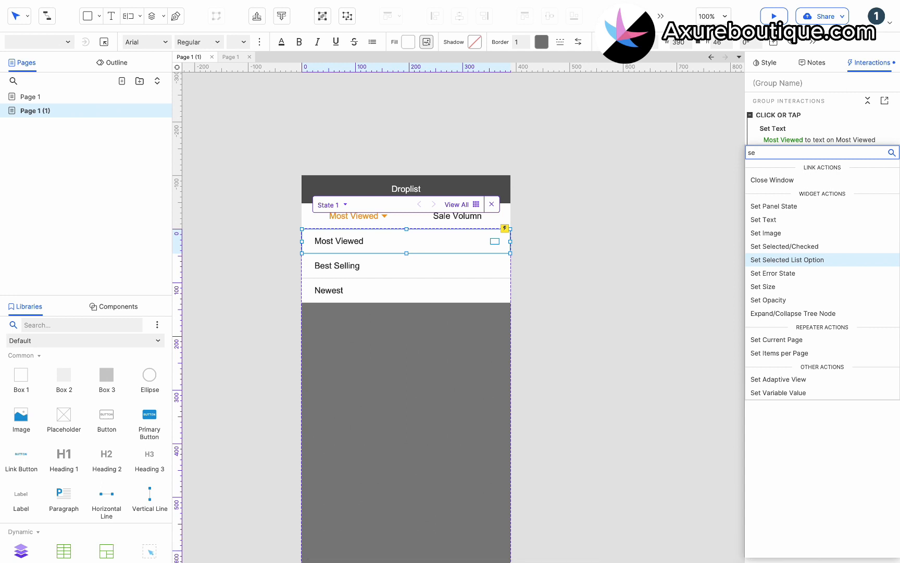
text(le)
click(782, 179)
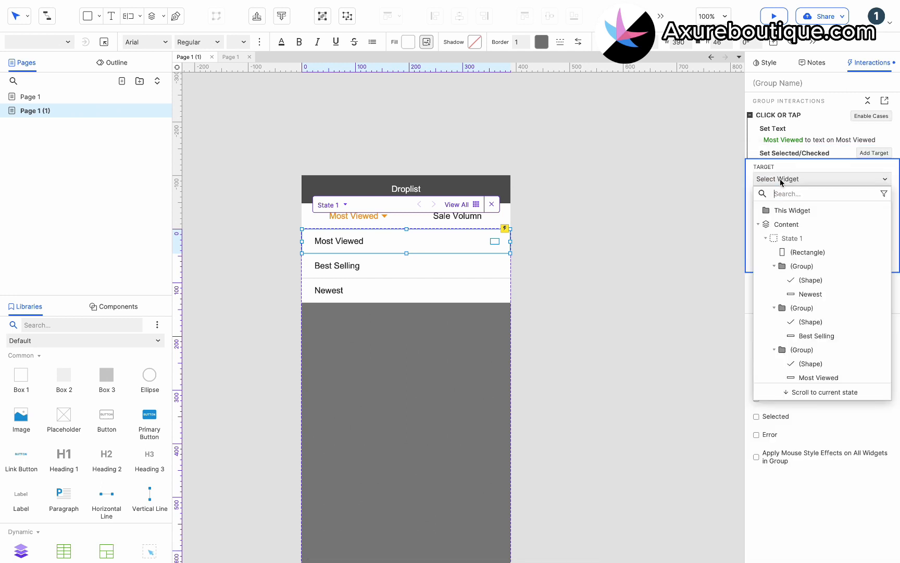
click(784, 209)
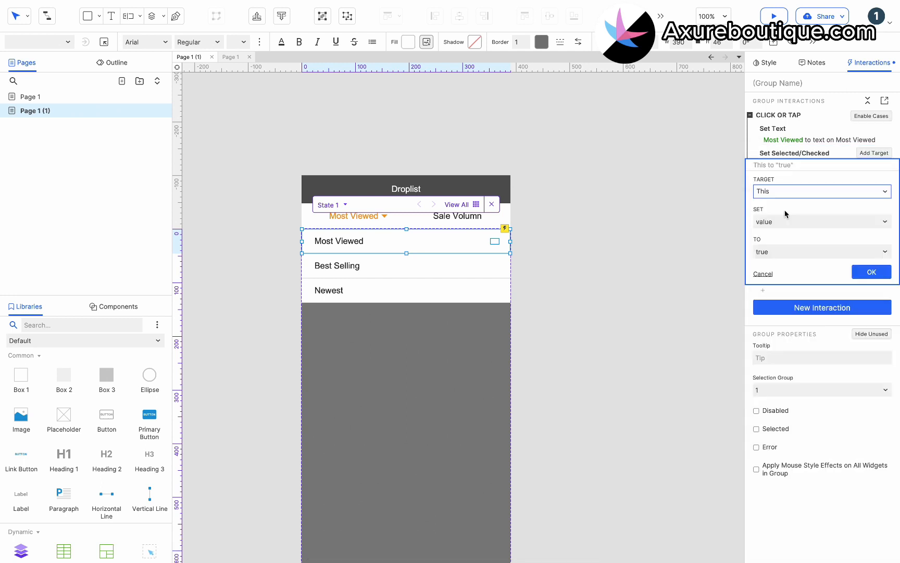
click(859, 270)
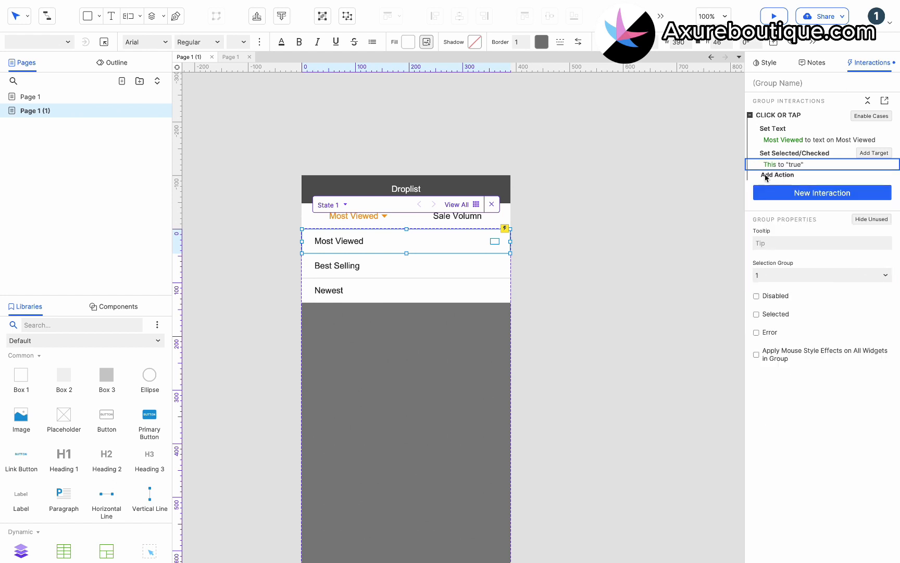
Add a 100 ms Wait action to the tap case
click(766, 176)
scroll(790, 364, down, 5)
click(773, 525)
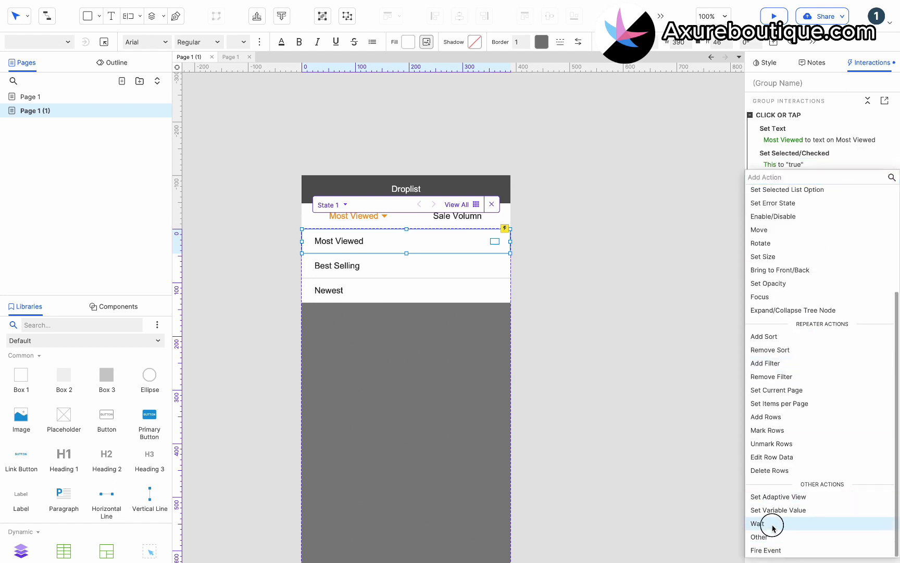
click(789, 215)
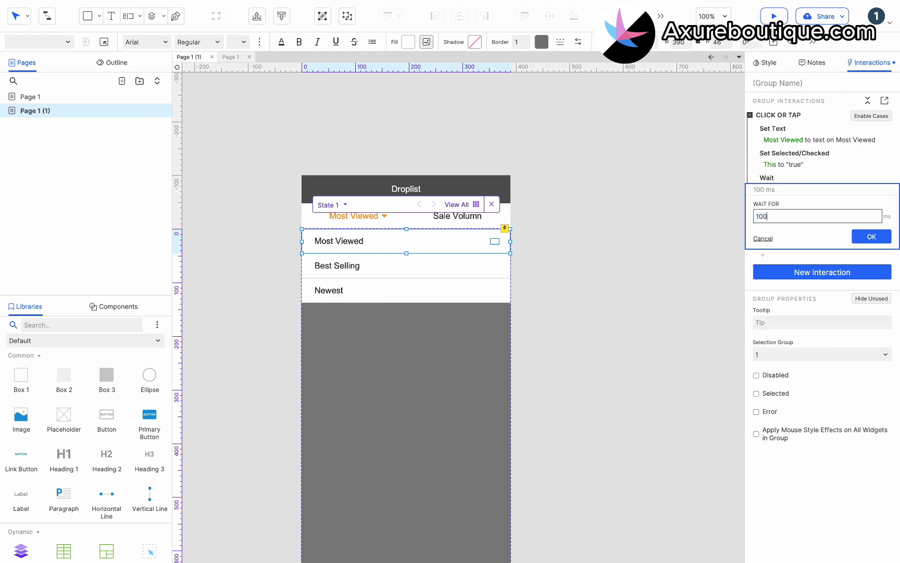
click(872, 237)
Add a Show/Hide action that hides the Content panel, completing the tap case
click(764, 202)
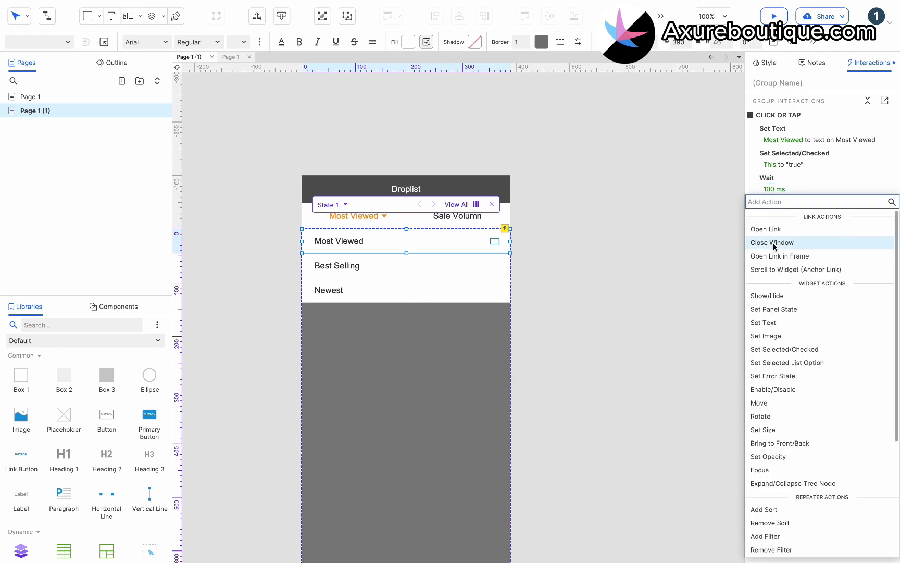
click(775, 293)
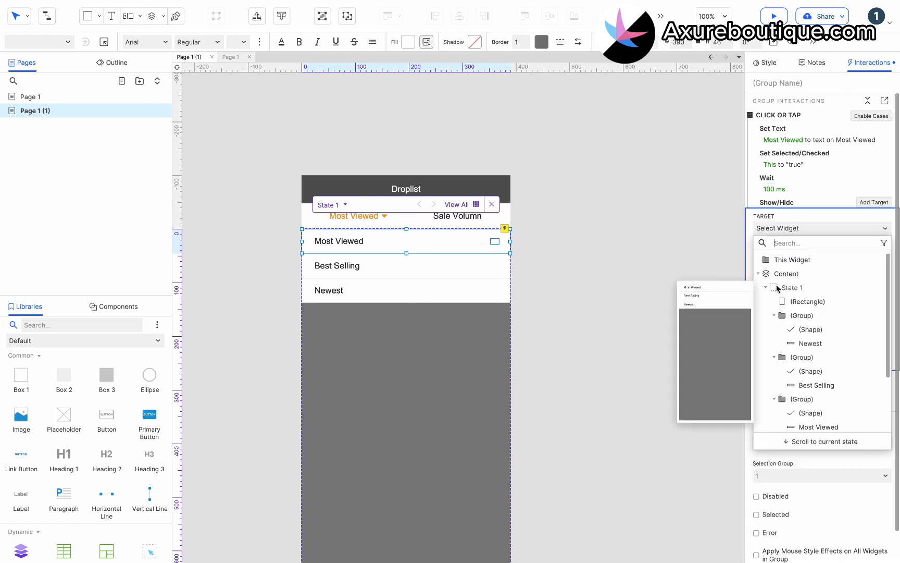
click(789, 273)
click(822, 269)
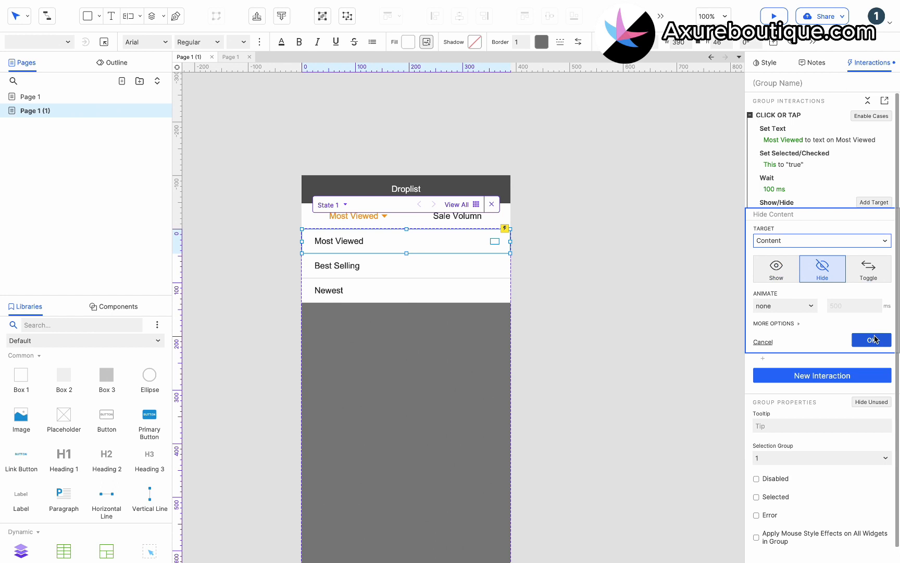
click(873, 339)
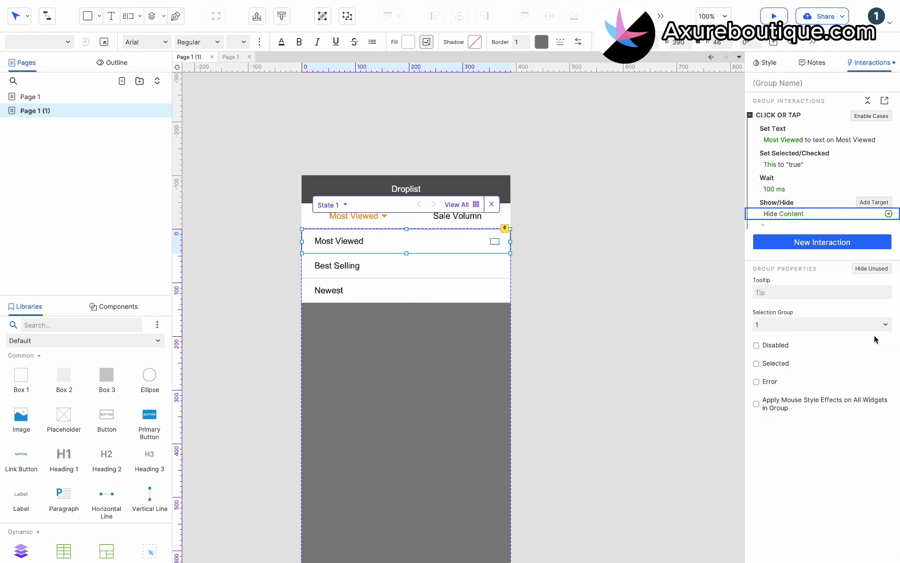
click(786, 115)
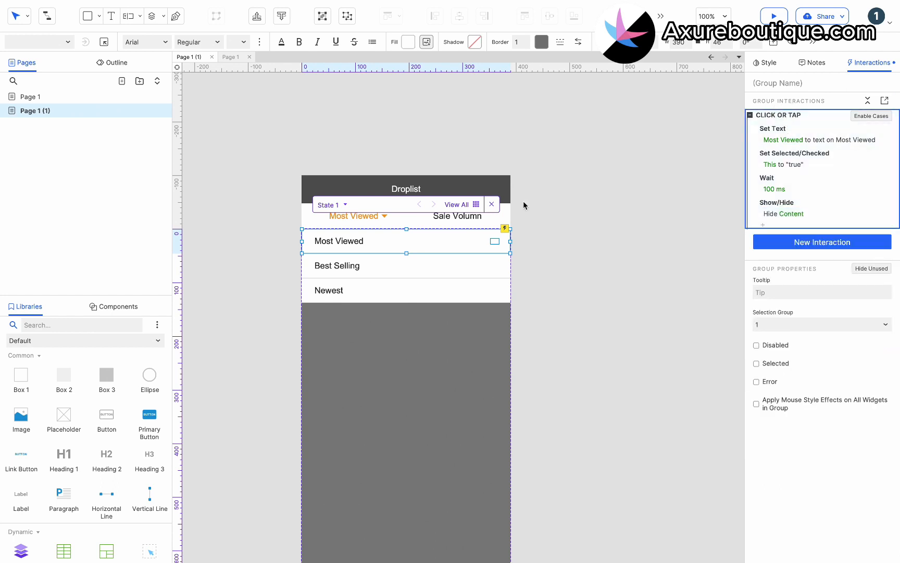
Paste the tap case onto Best Selling and point its Set Text at Best Selling's own text
click(443, 256)
key(ctrl+v)
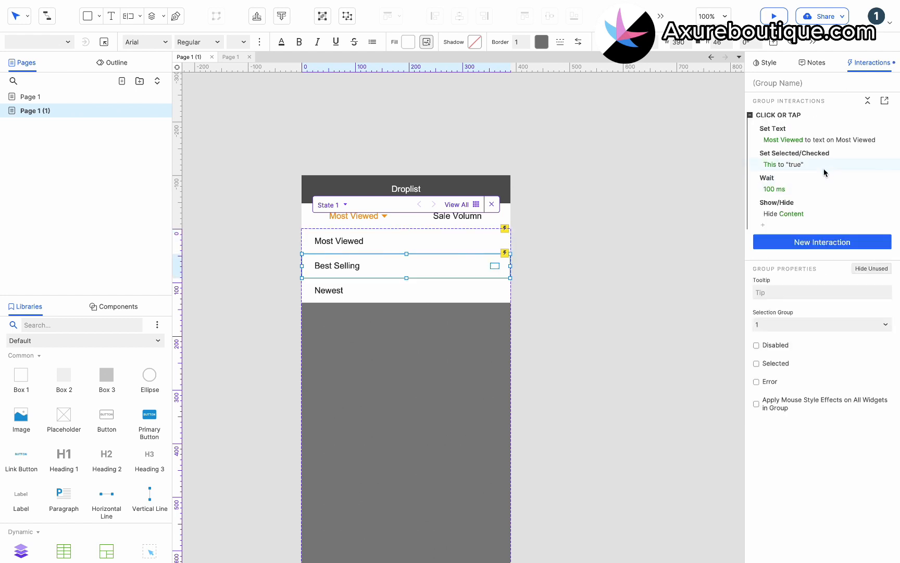
click(816, 140)
click(782, 229)
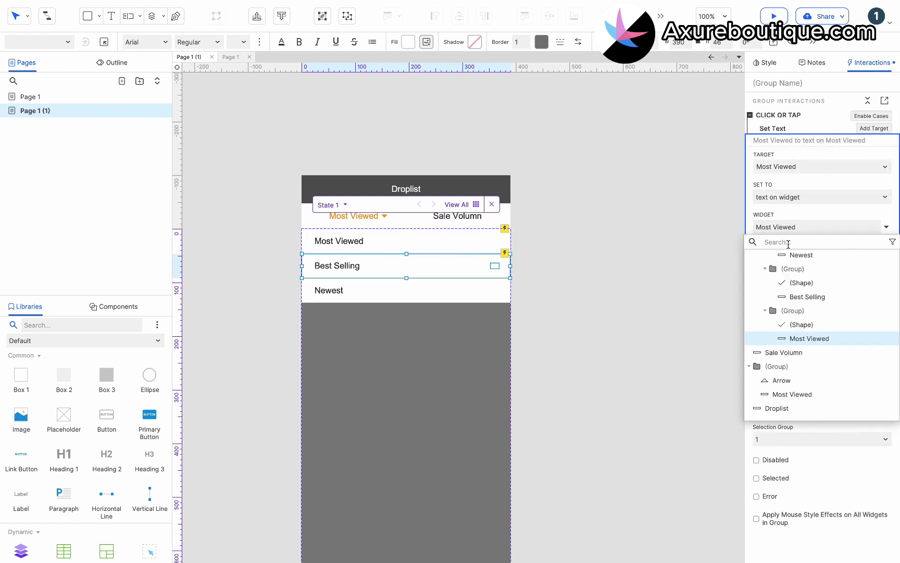
click(802, 296)
click(878, 248)
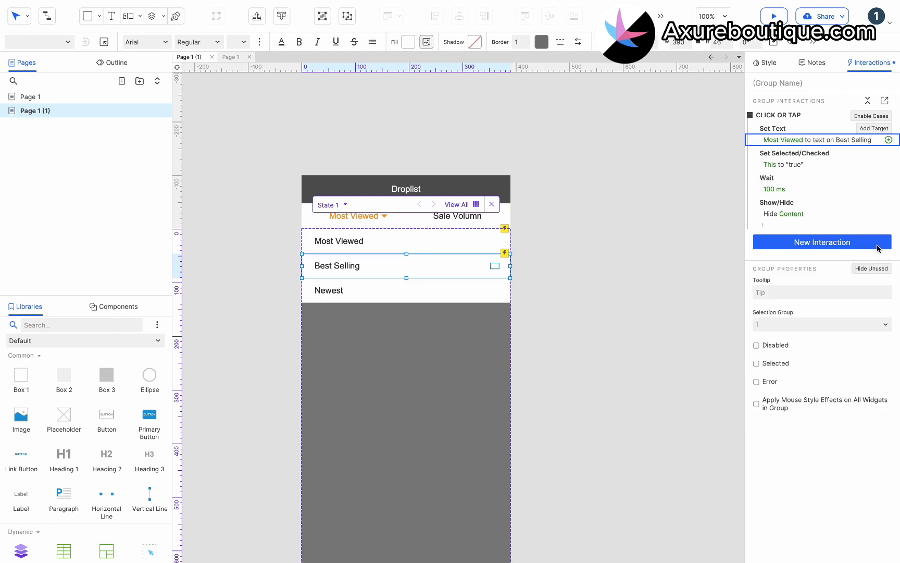
Point Newest's Set Text action at Newest's own text
click(440, 287)
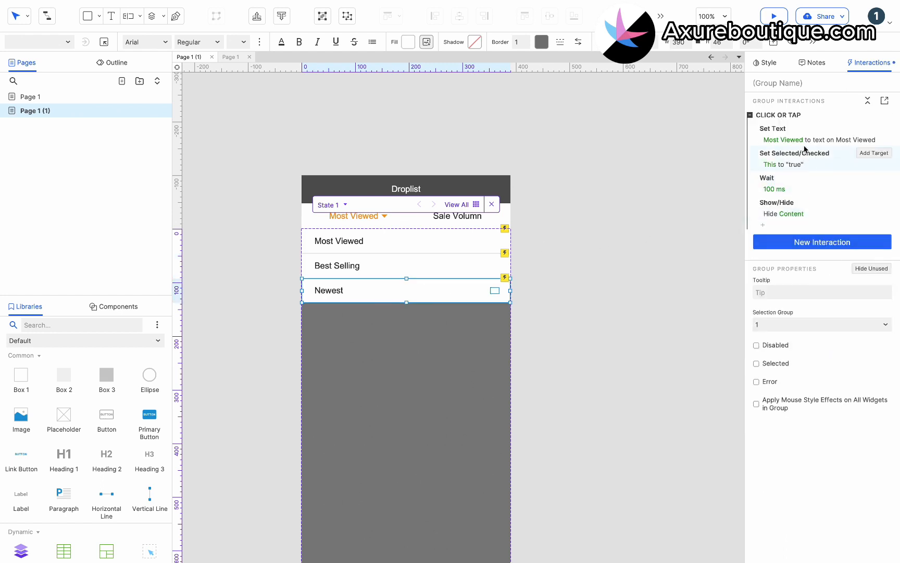
click(806, 141)
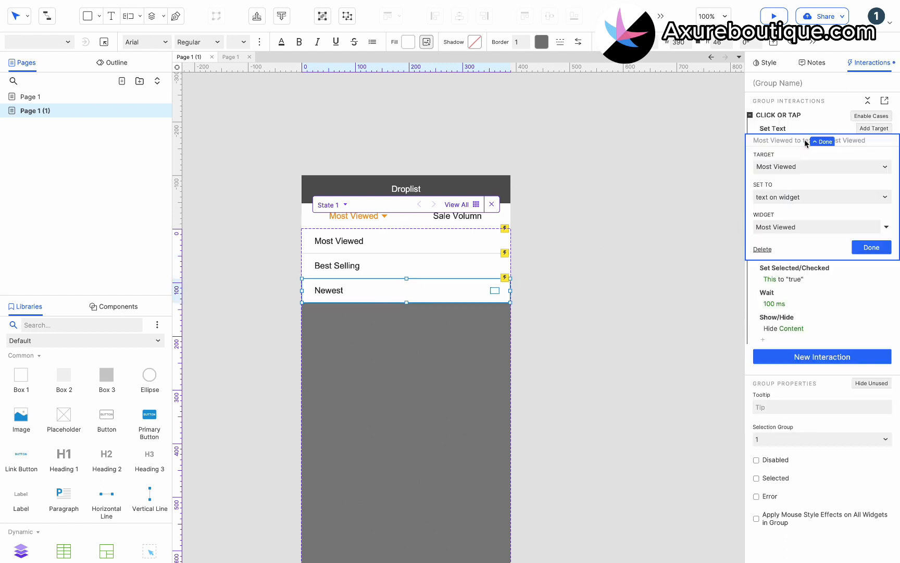
click(792, 228)
scroll(797, 292, up, 2)
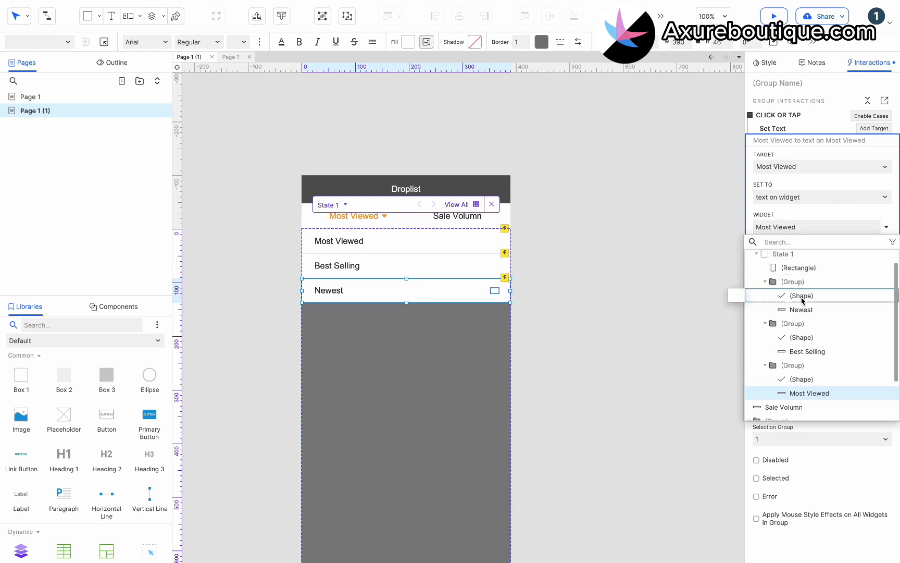
click(802, 306)
click(871, 248)
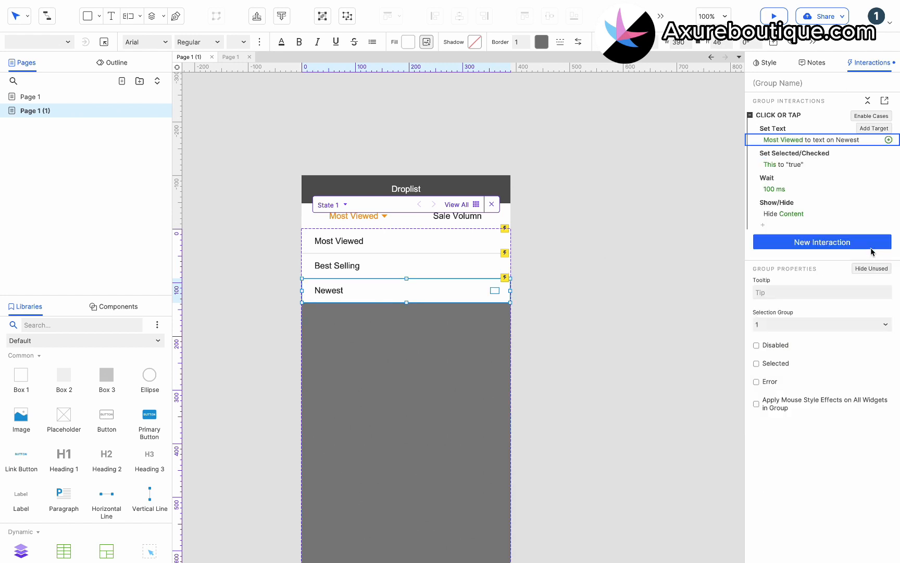
click(460, 249)
Make the Most Viewed option selected by default and leave the panel state
right_click(426, 241)
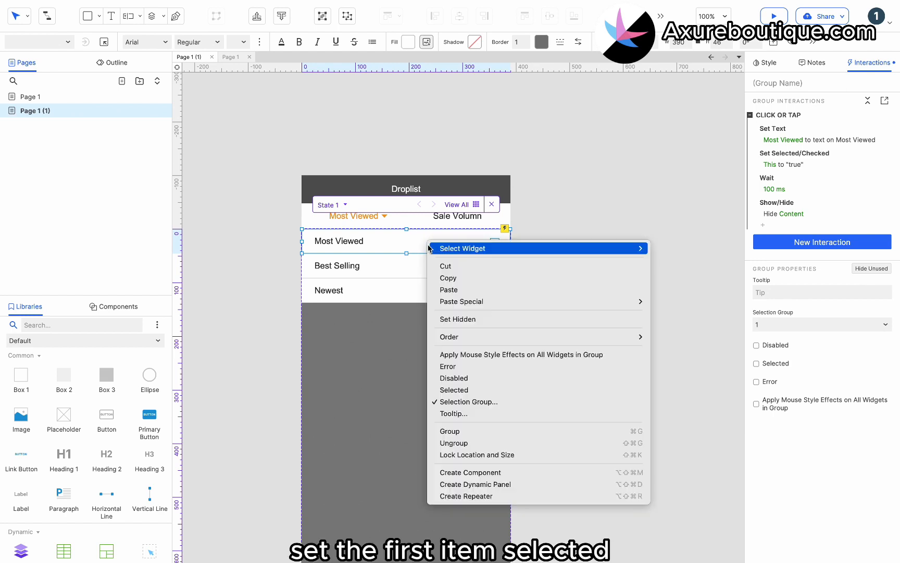
click(451, 391)
click(560, 331)
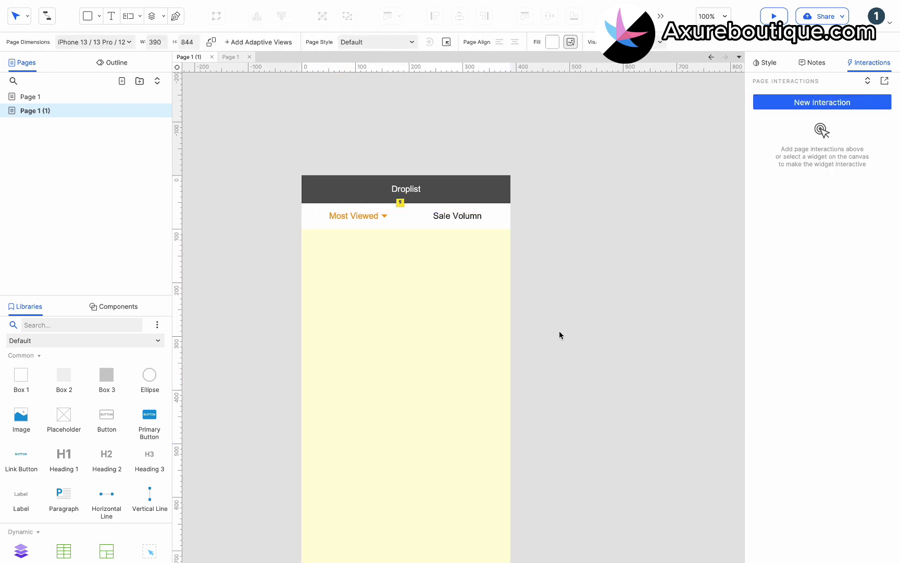
Give the grey scrim a Click or Tap action that hides the Content panel, then preview
double_click(415, 242)
click(402, 318)
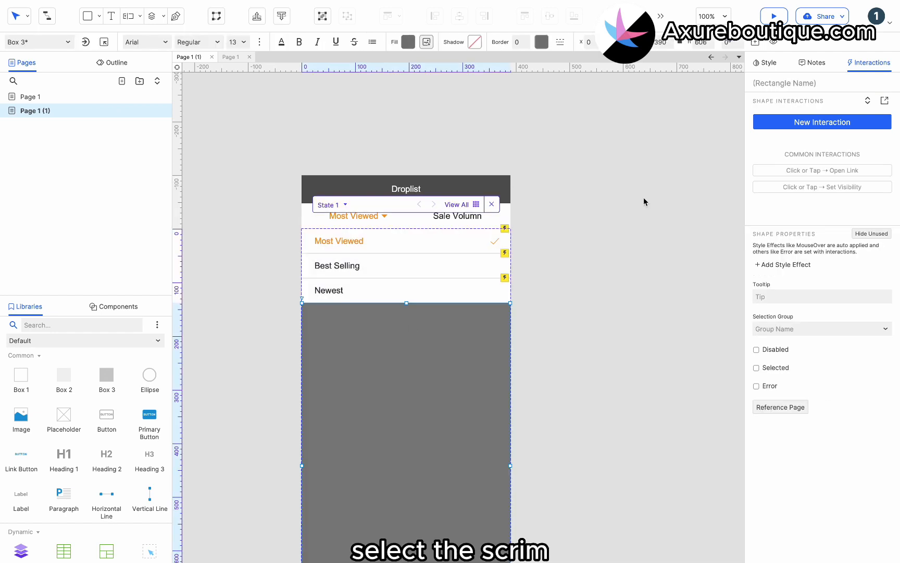
click(780, 122)
click(784, 150)
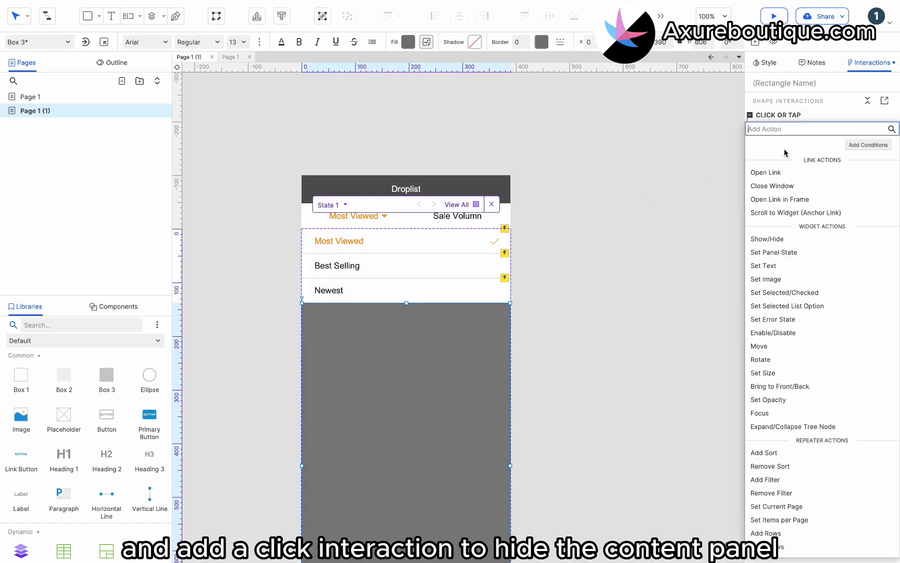
click(778, 239)
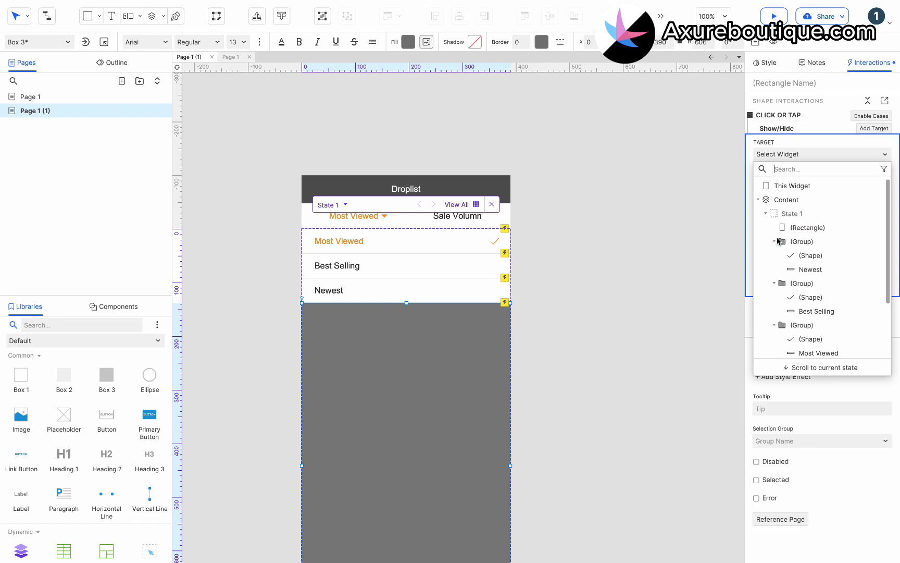
click(784, 199)
click(831, 198)
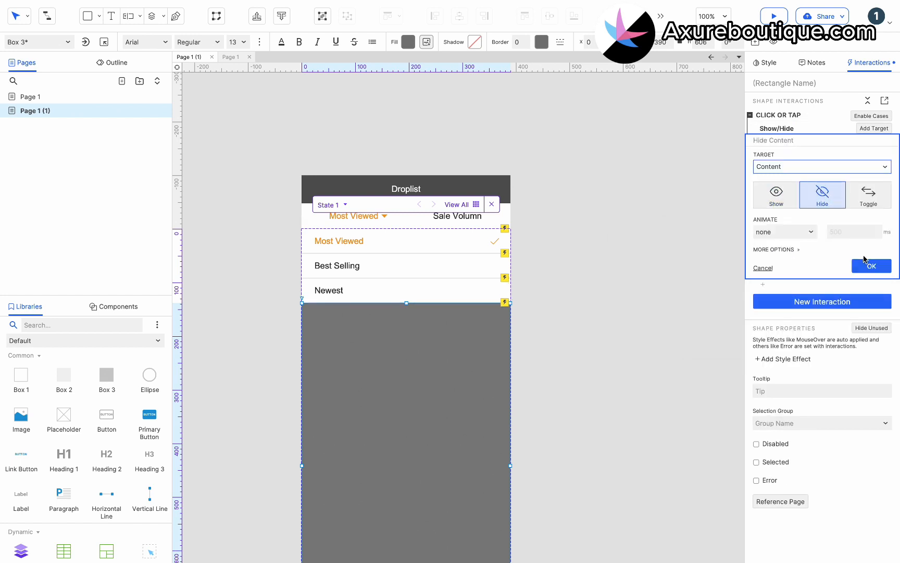
click(867, 266)
click(683, 233)
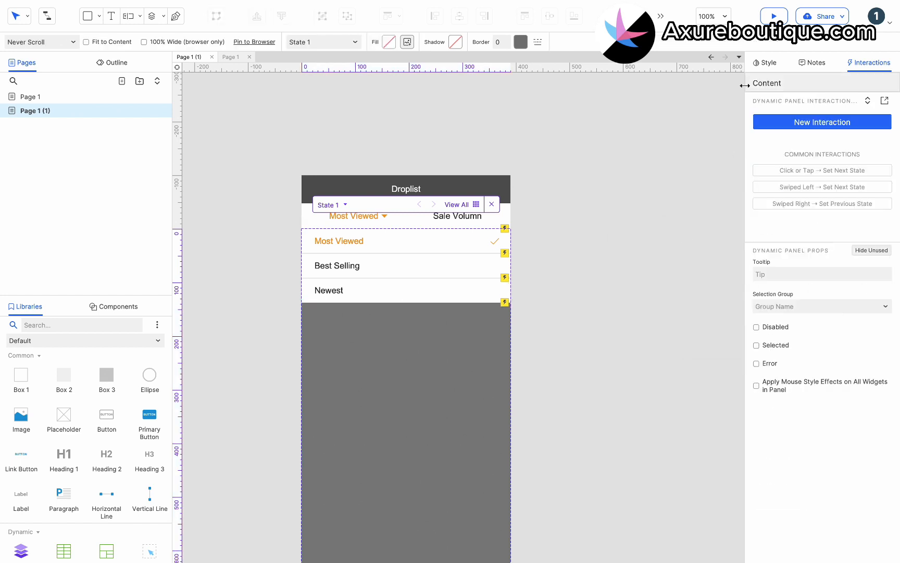
click(773, 16)
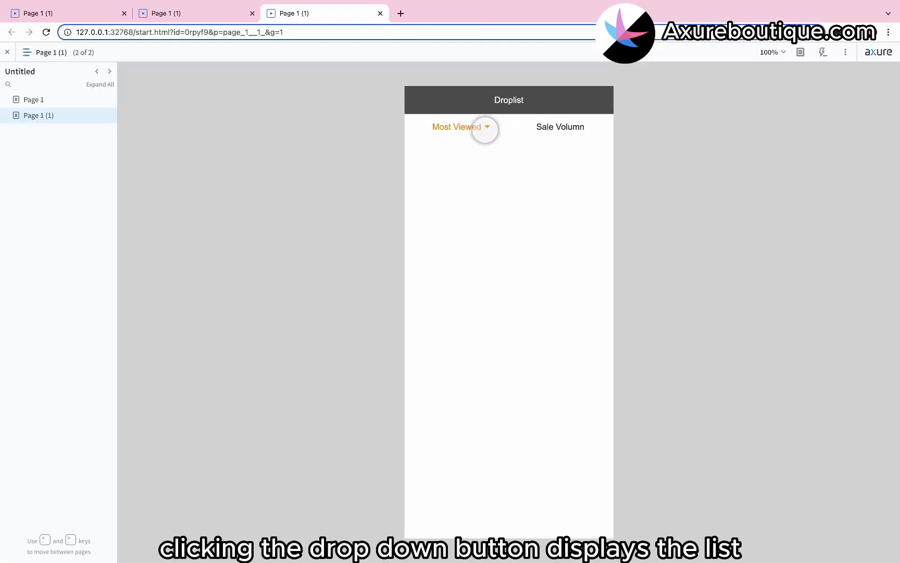
In the preview, close the list via the overlay, then pick Best Selling, Newest and Most Viewed in turn
click(485, 128)
click(499, 302)
click(480, 133)
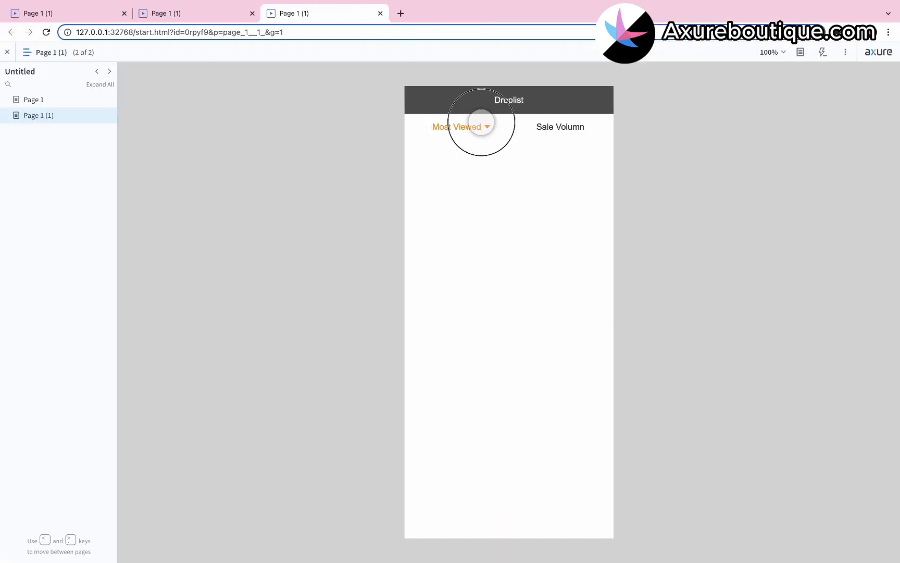
click(467, 178)
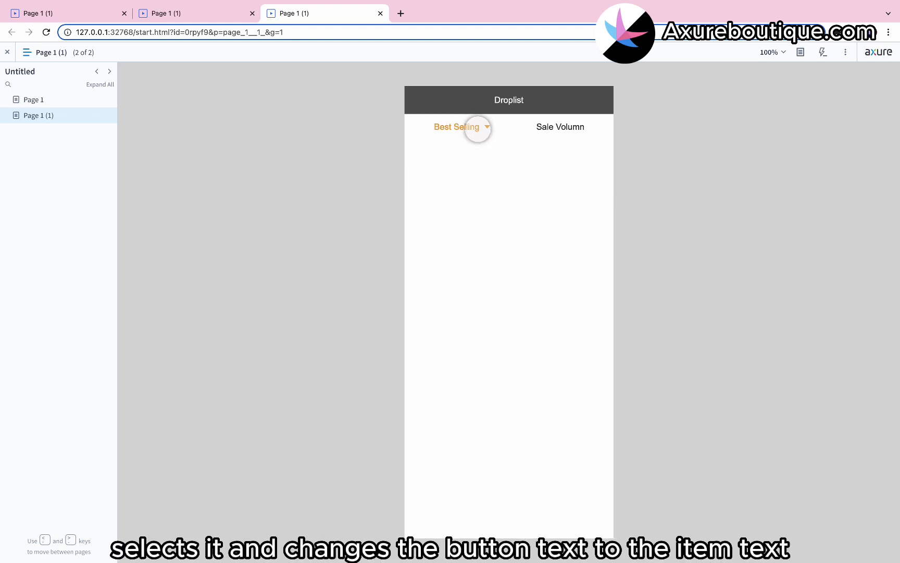
click(478, 127)
click(443, 202)
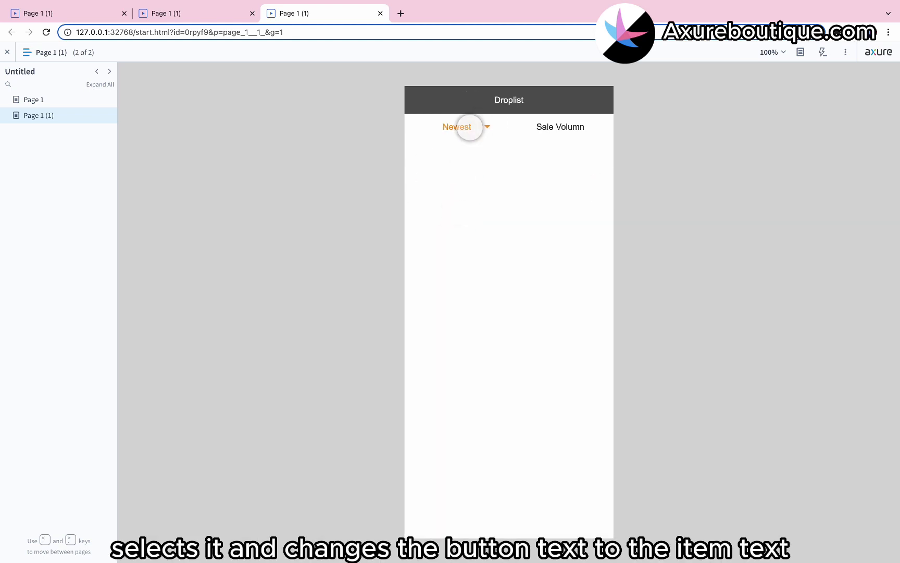
click(468, 127)
click(462, 151)
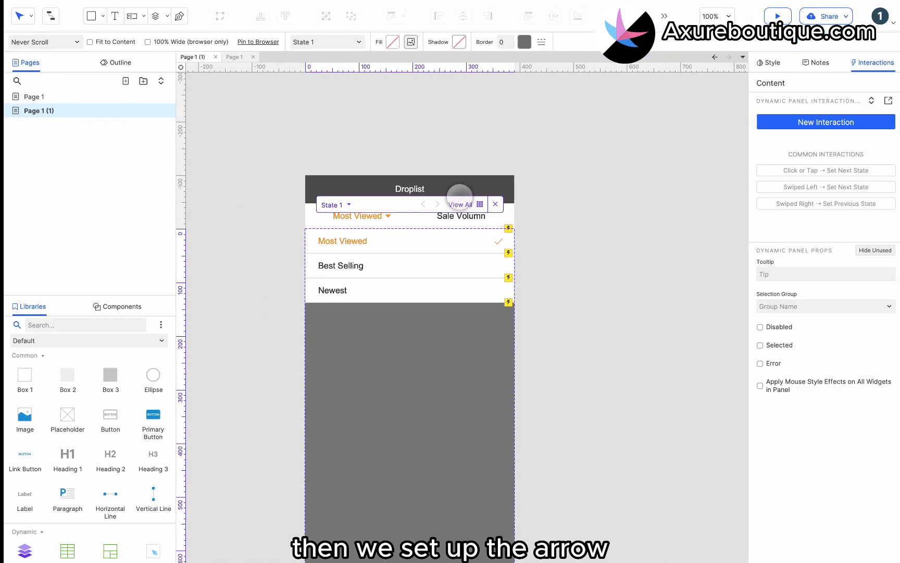
Give the Content panel a Shown interaction that rotates the Arrow to 0°
click(391, 223)
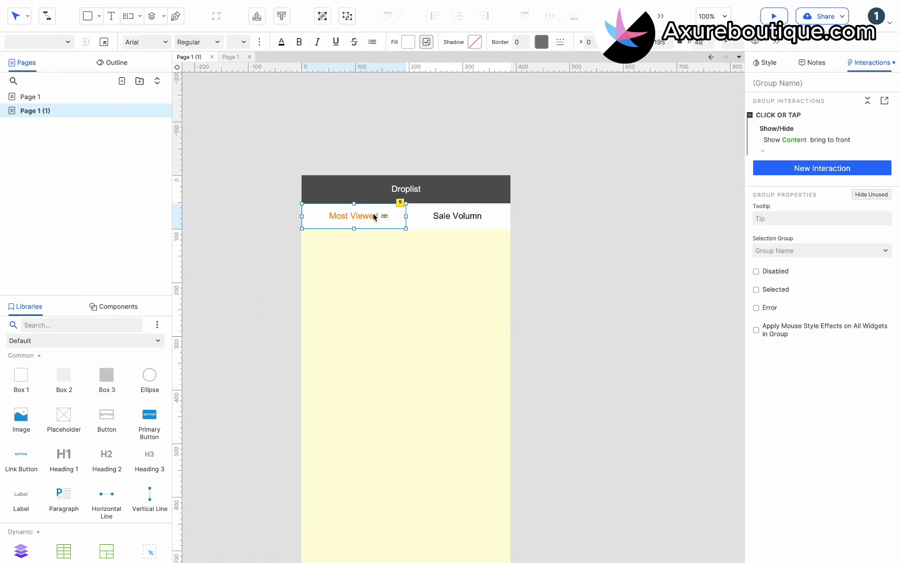
click(375, 216)
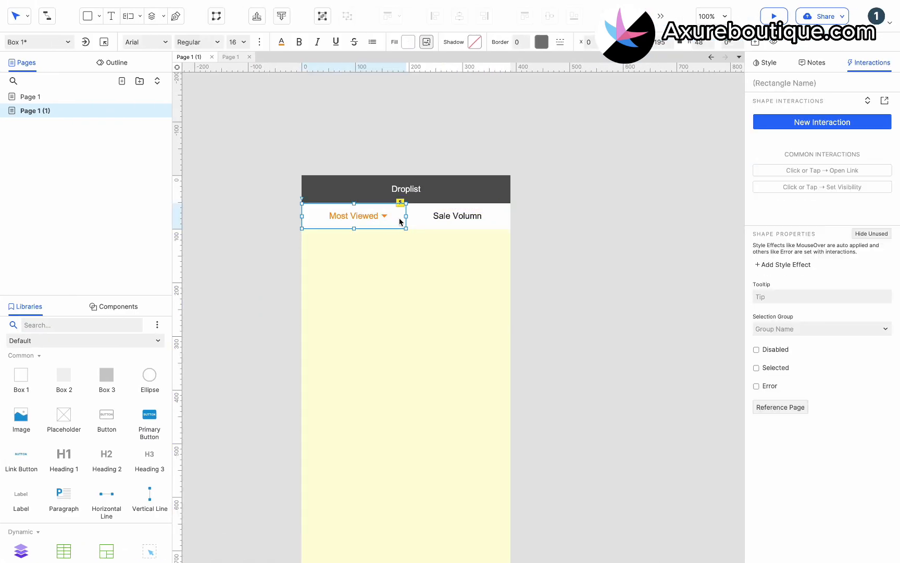
click(429, 302)
click(422, 301)
click(802, 127)
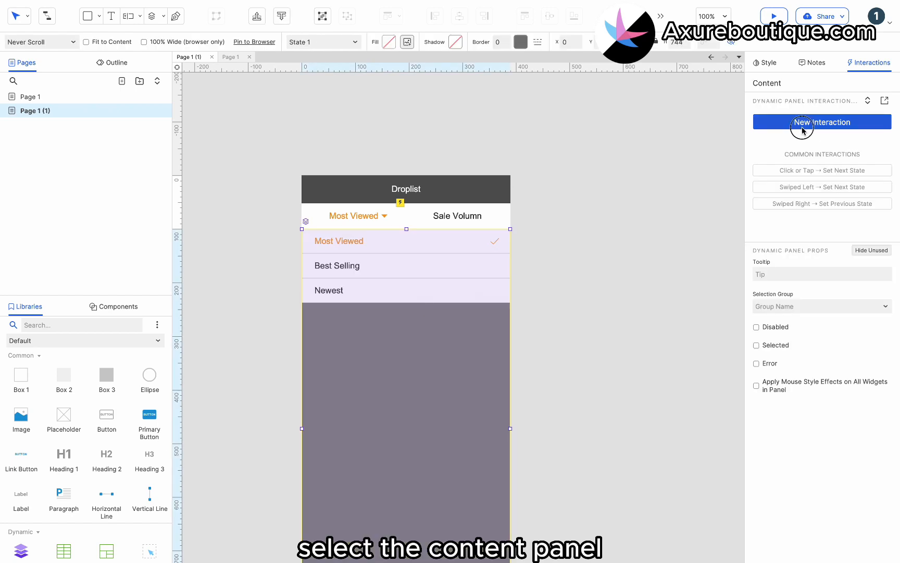
click(780, 462)
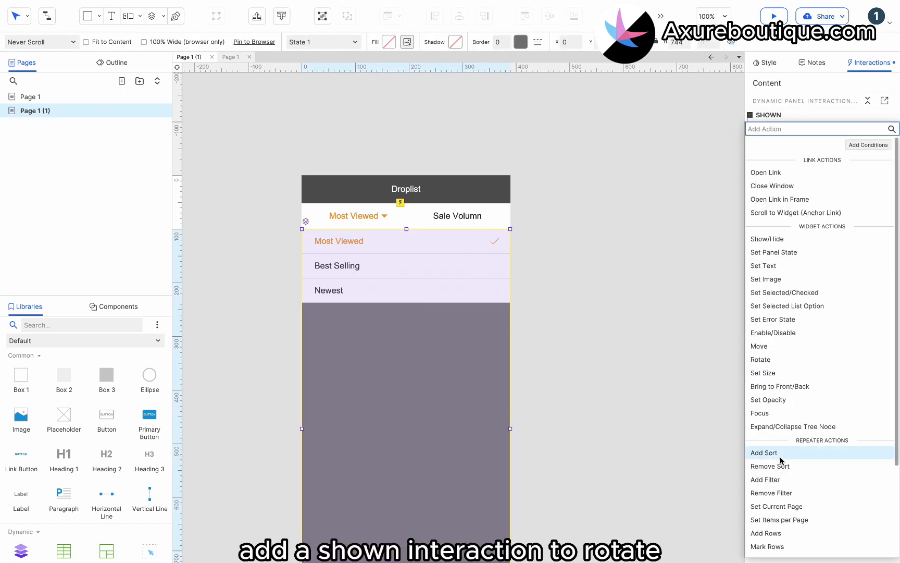
click(787, 360)
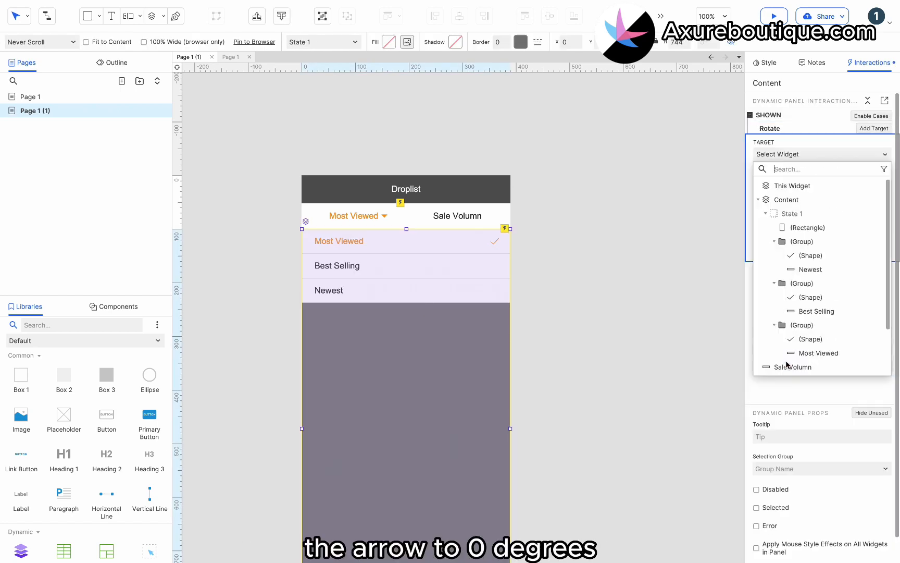
scroll(797, 297, down, 2)
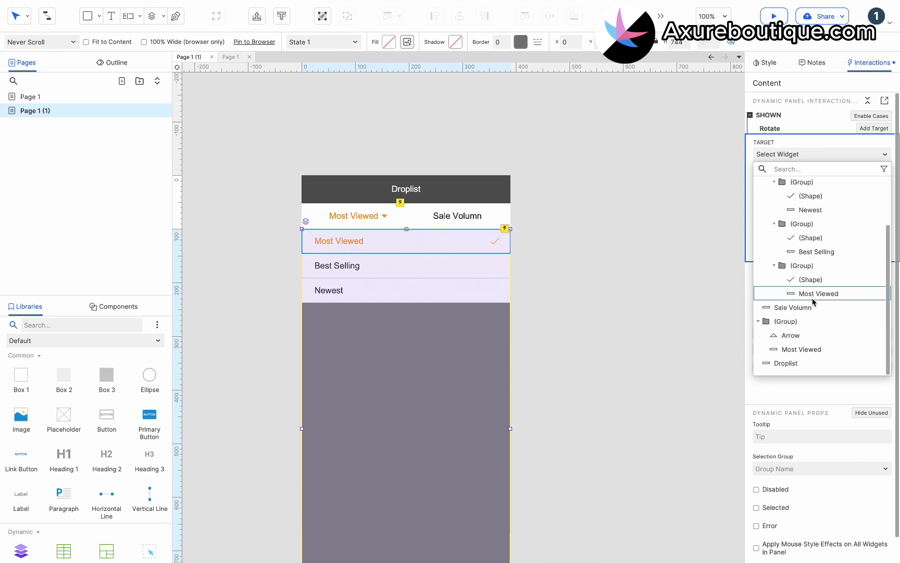
click(791, 336)
click(831, 197)
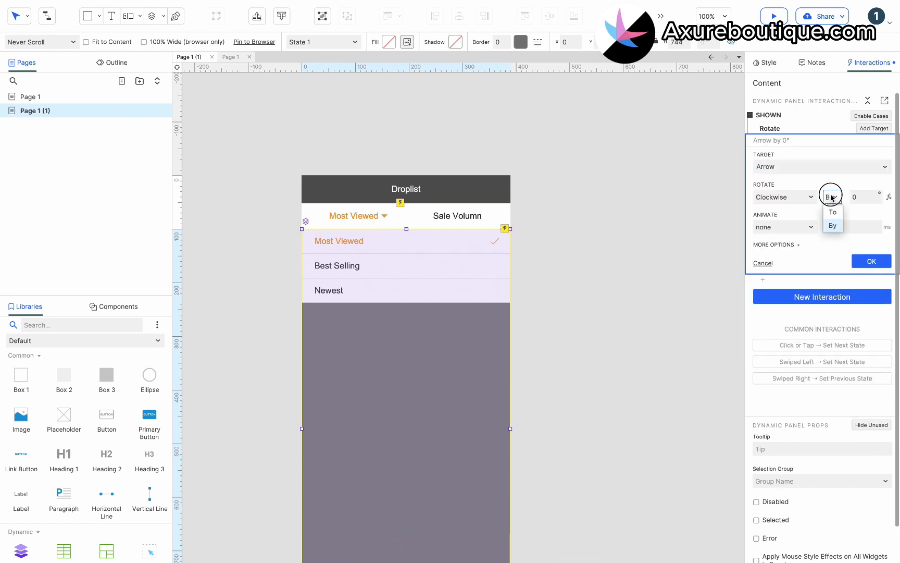
click(832, 210)
click(870, 262)
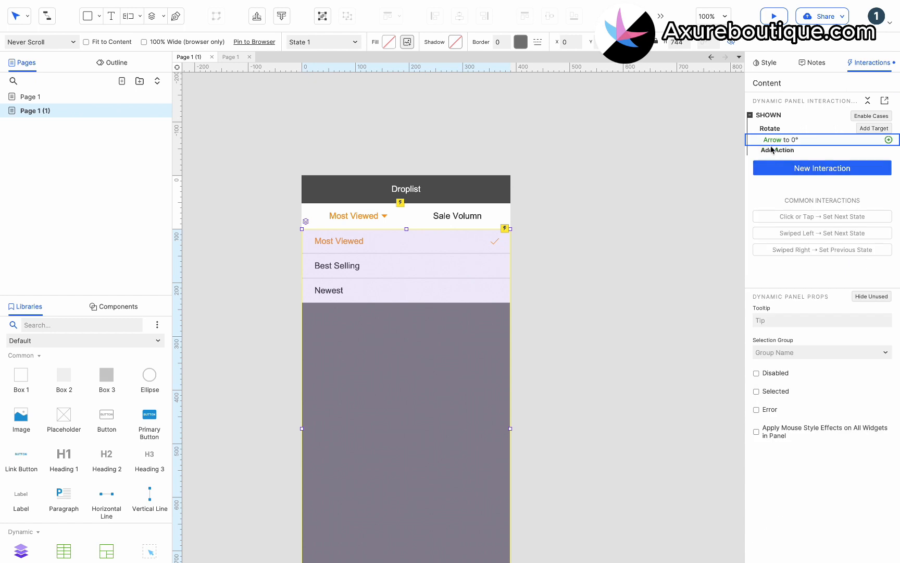
Add a Hidden interaction that rotates the Arrow to 180°
click(778, 167)
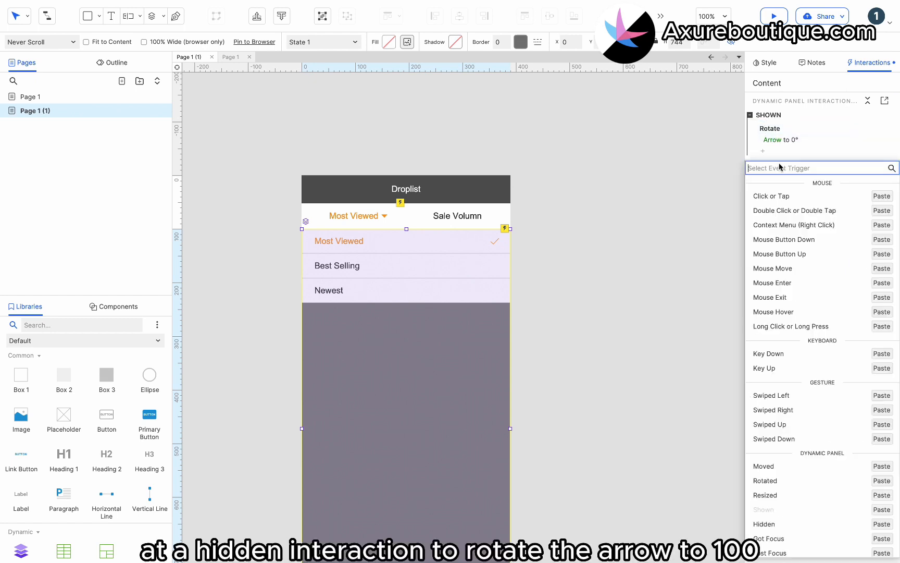
scroll(830, 306, down, 1)
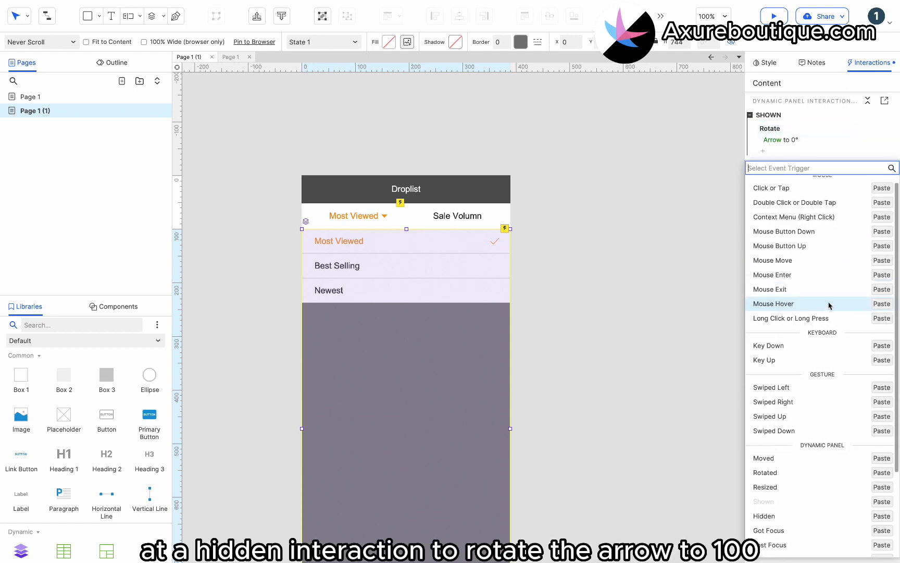
click(882, 515)
click(796, 186)
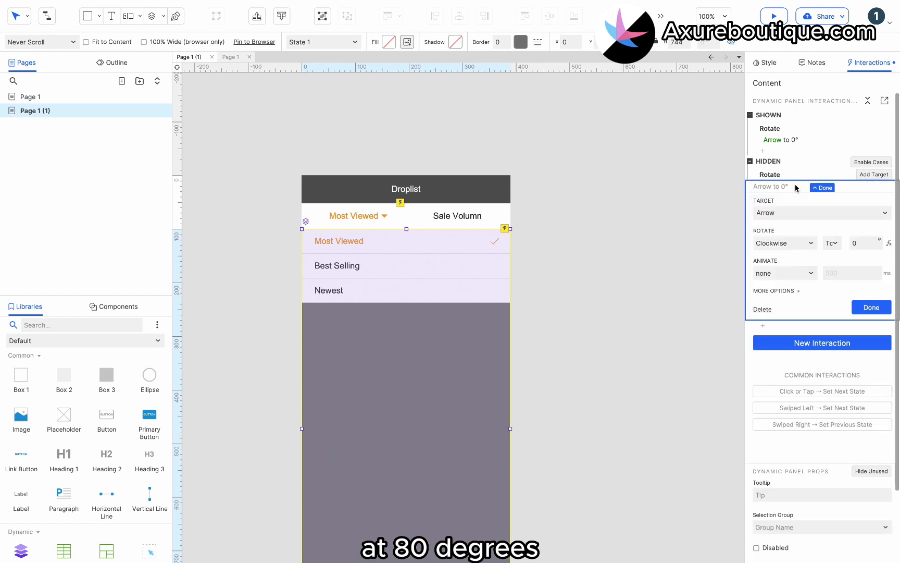
click(857, 243)
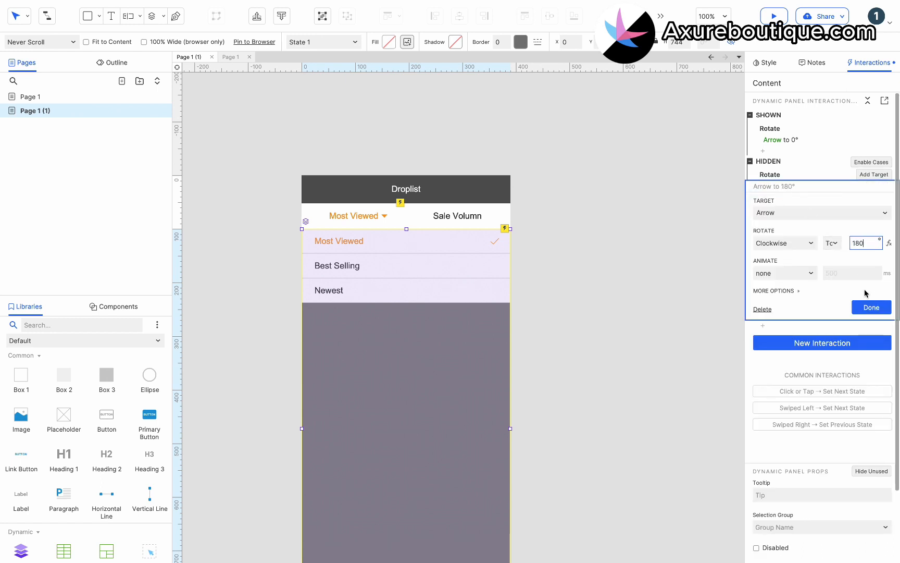
click(870, 307)
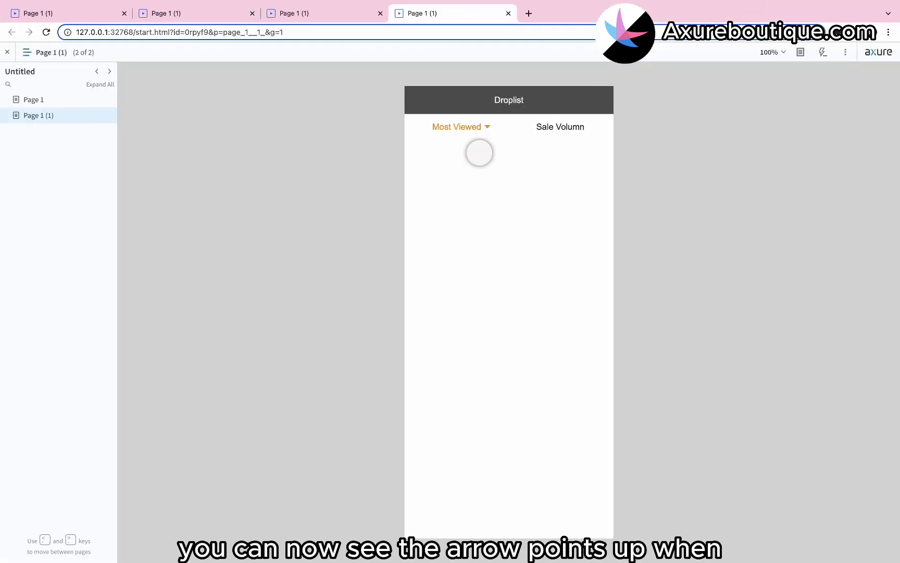
In the preview, pick Best Selling, Newest, Most Viewed, then Best Selling, watching the arrow flip
click(473, 127)
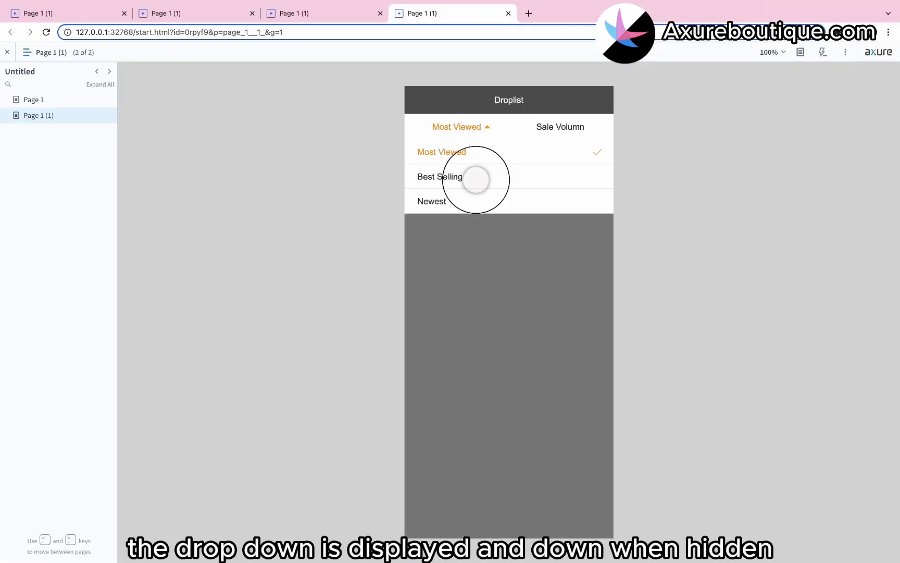
click(476, 180)
click(475, 126)
click(465, 200)
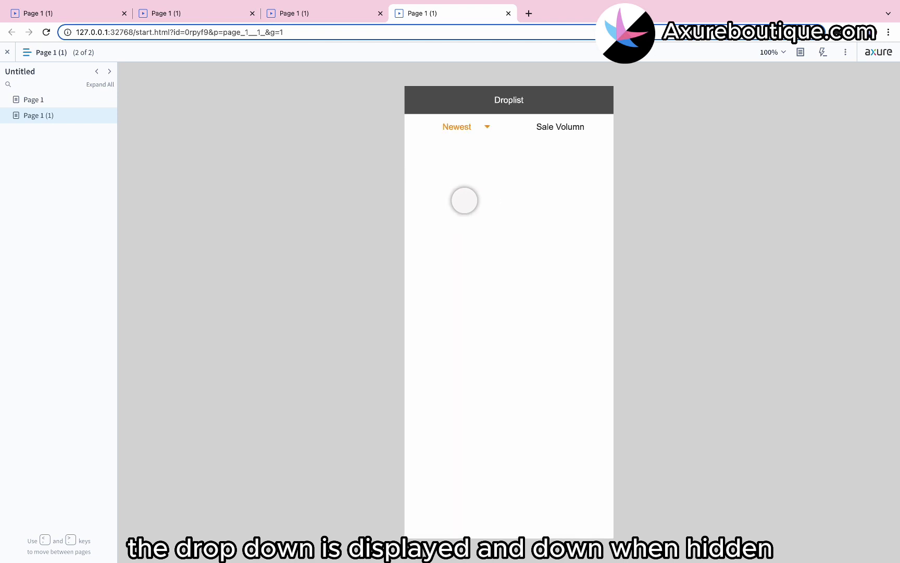
click(468, 127)
click(468, 153)
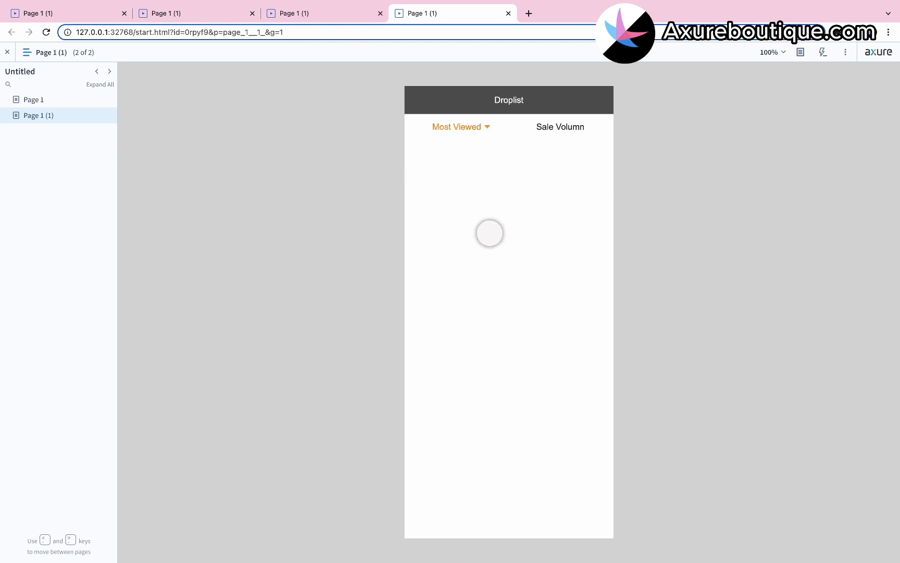
click(469, 128)
click(465, 174)
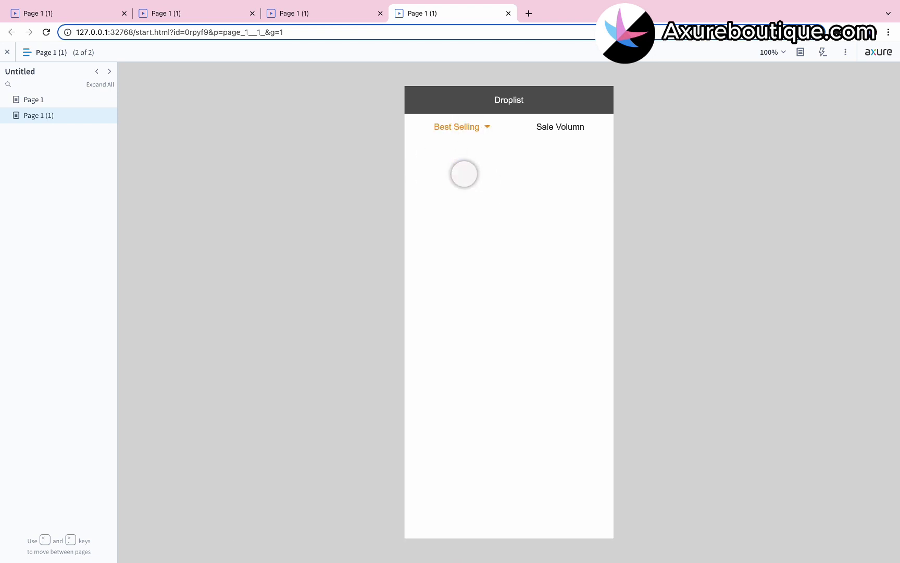